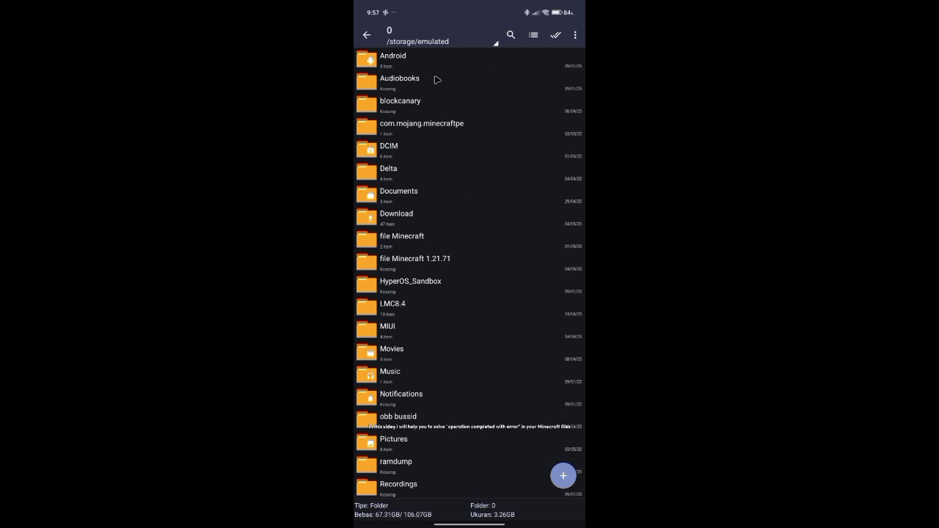
- Go into Android/data, scroll down and bring up the actions for com.mojang.minecraftpe.patch
scroll(429, 89, "up", 2)
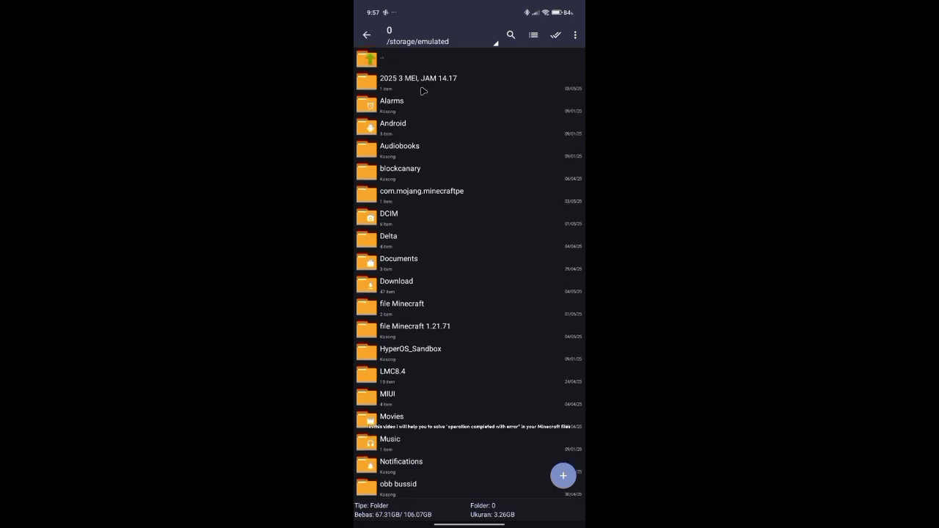
left_click(394, 124)
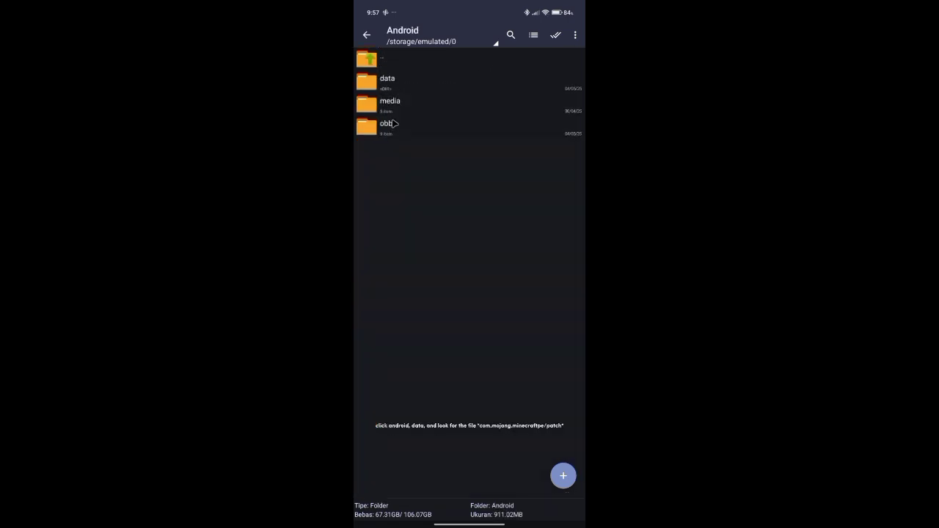
left_click(393, 90)
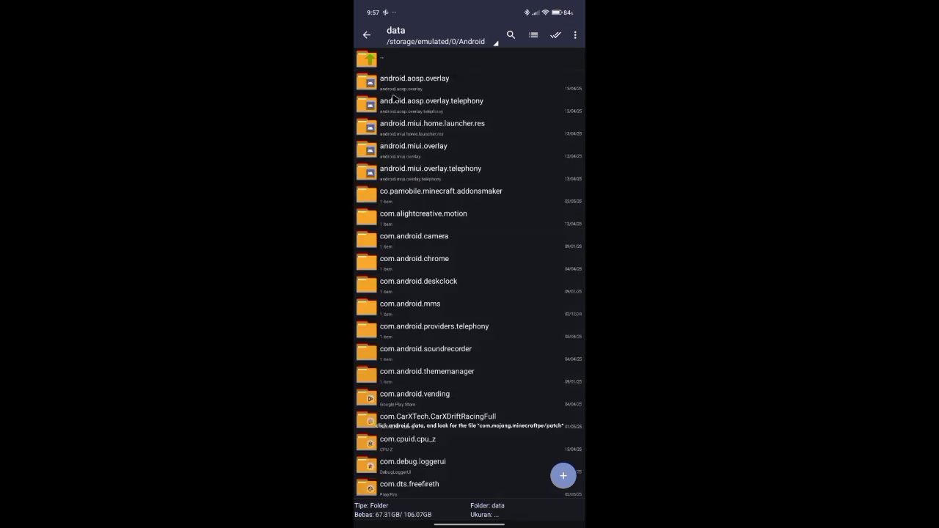
scroll(441, 220, "down", 10)
scroll(390, 113, "down", 5)
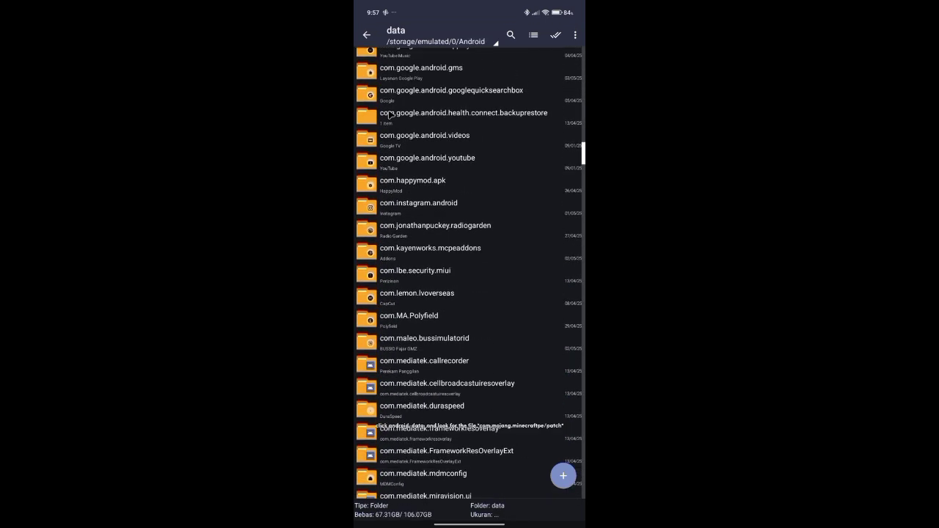
scroll(389, 114, "down", 3)
scroll(389, 114, "down", 5)
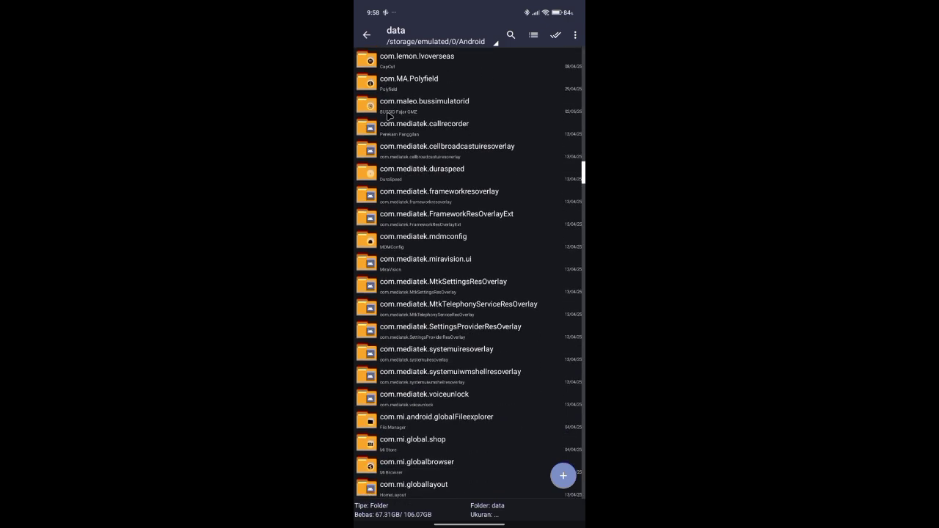
scroll(389, 115, "down", 3)
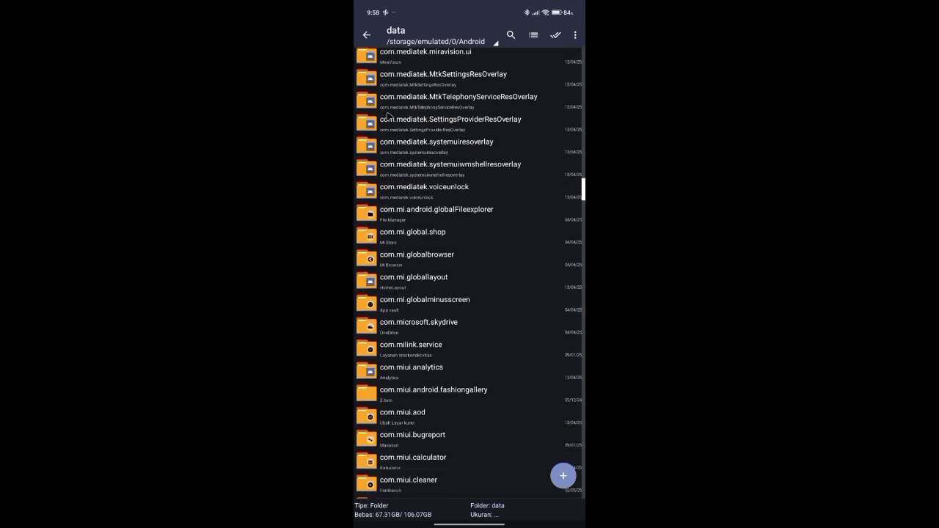
scroll(390, 116, "down", 4)
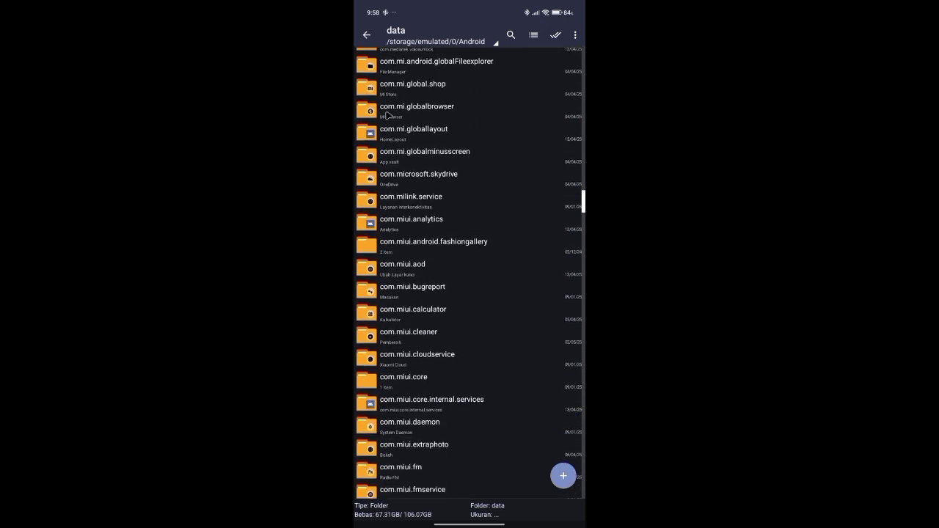
scroll(387, 116, "down", 6)
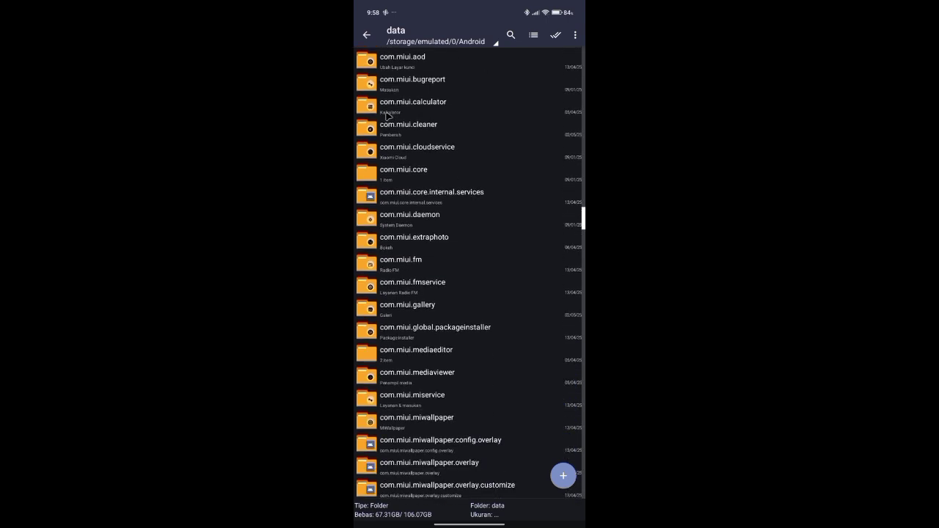
scroll(386, 116, "down", 5)
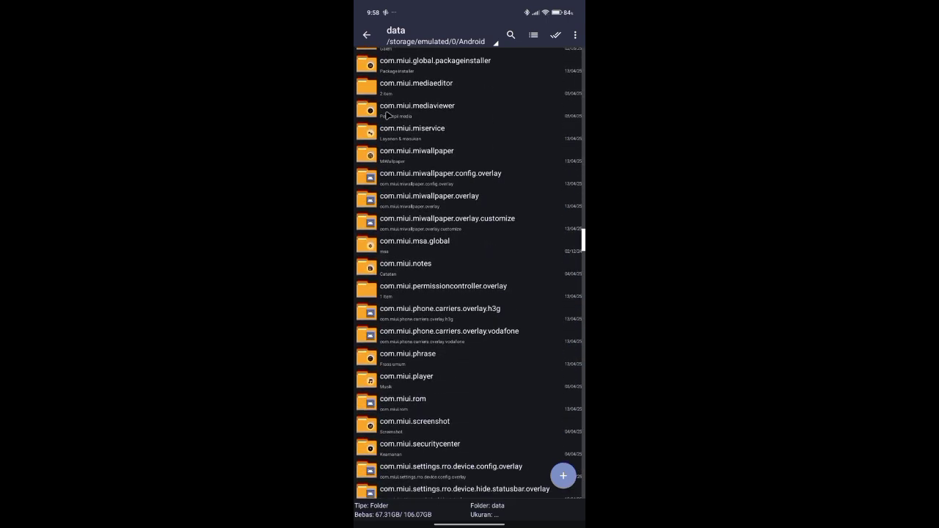
scroll(387, 116, "down", 4)
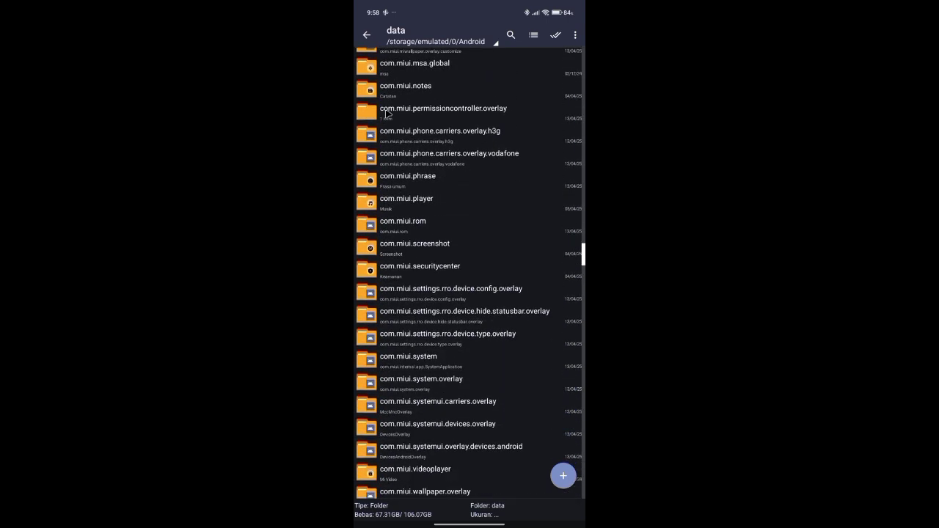
scroll(387, 115, "down", 2)
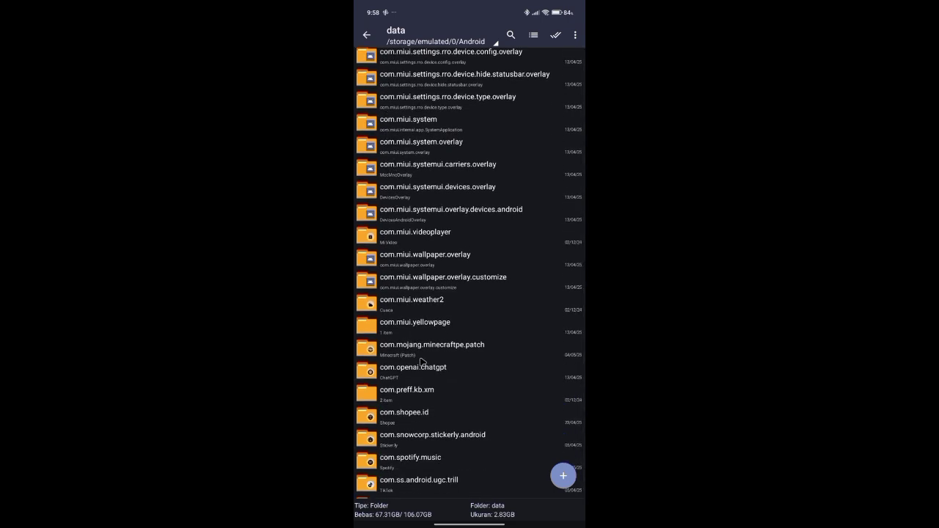
left_click(409, 351)
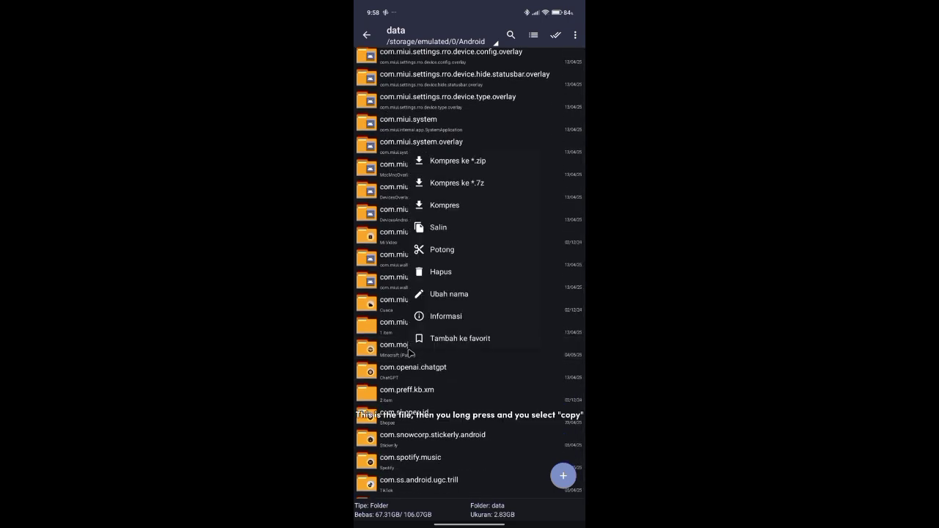
- Copy com.mojang.minecraftpe.patch, switch to the Memory perangkat root and start a new folder
left_click(439, 228)
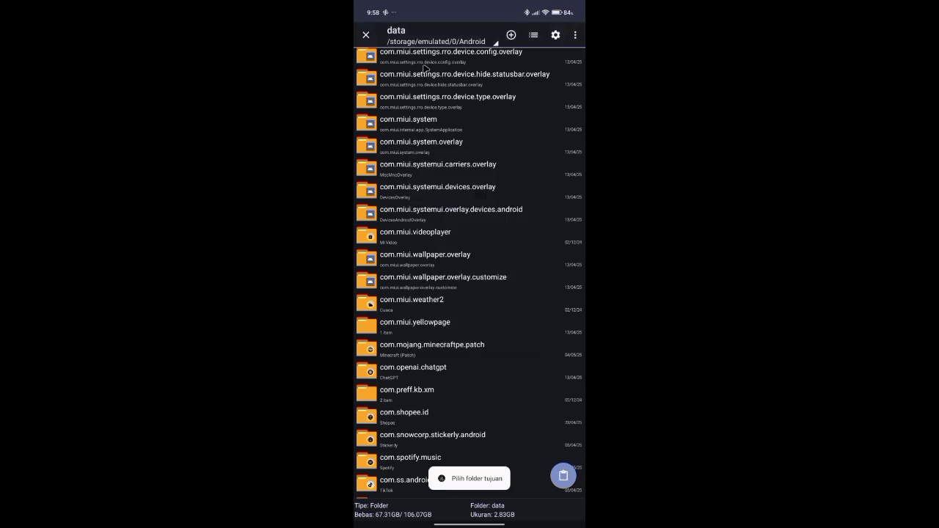
left_click(423, 33)
left_click(420, 59)
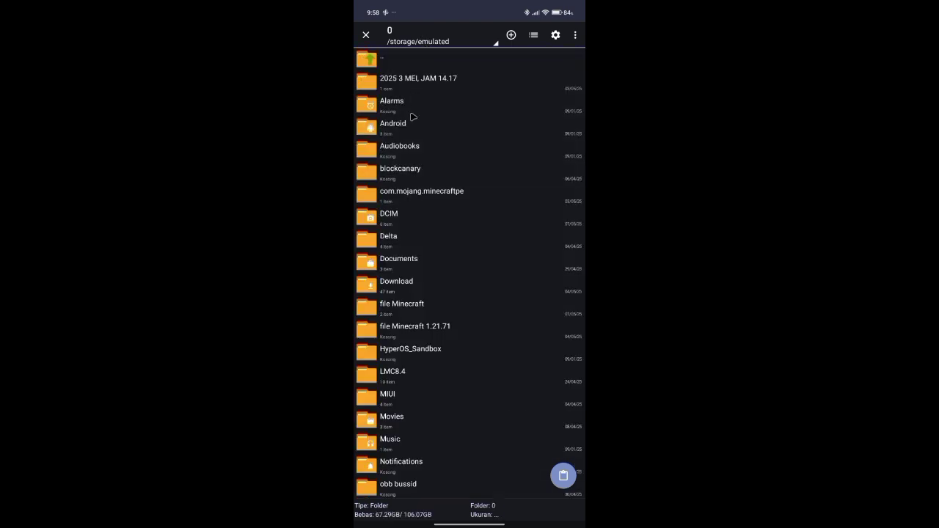
left_click(511, 35)
left_click(514, 36)
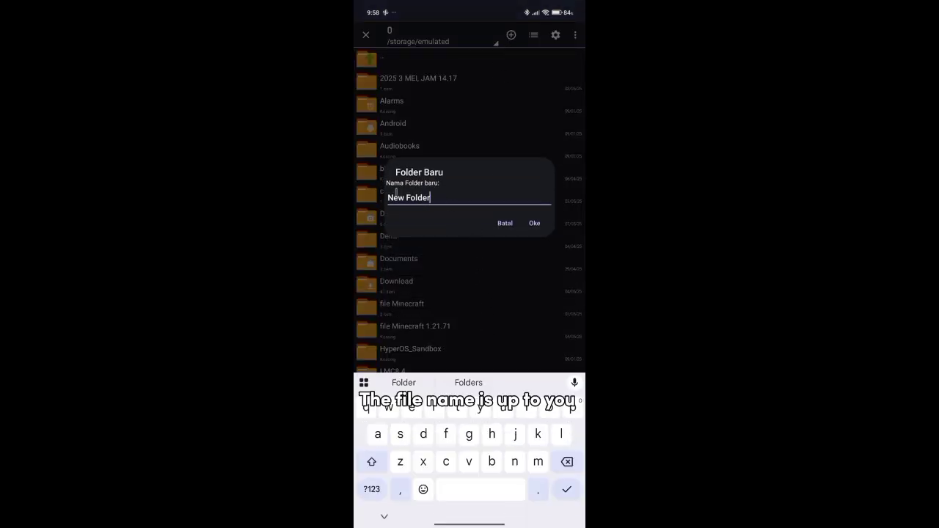
- Create the folder 'Minecraft file patch' and paste com.mojang.minecraftpe.patch into it
left_click_drag(390, 198, 430, 197)
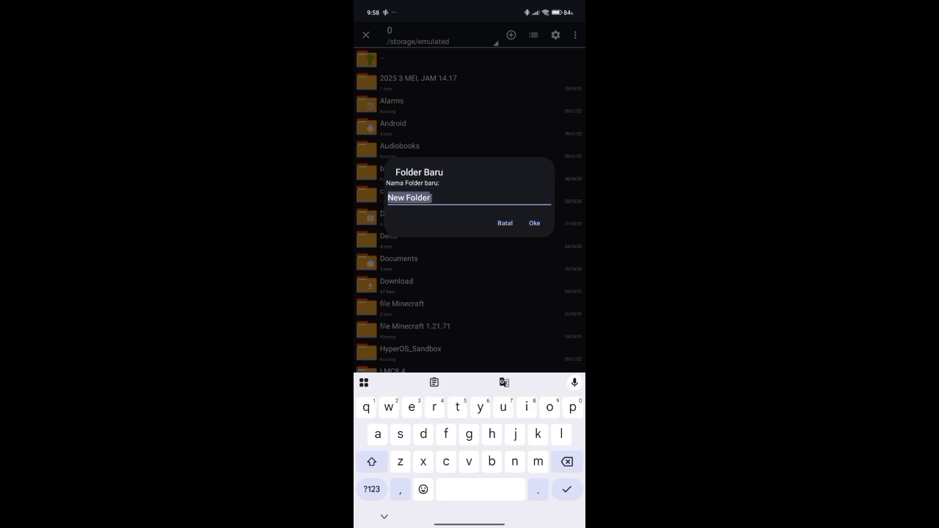
key("BackSpace")
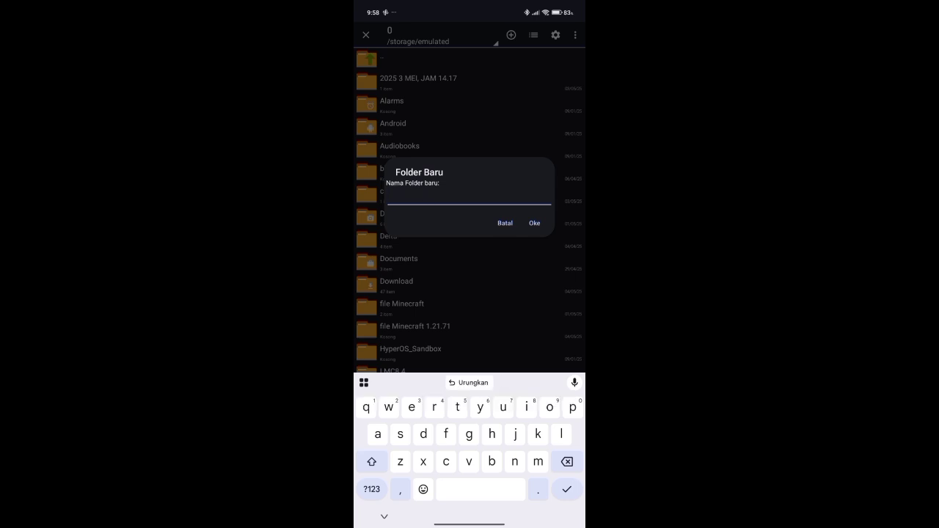
type("ms")
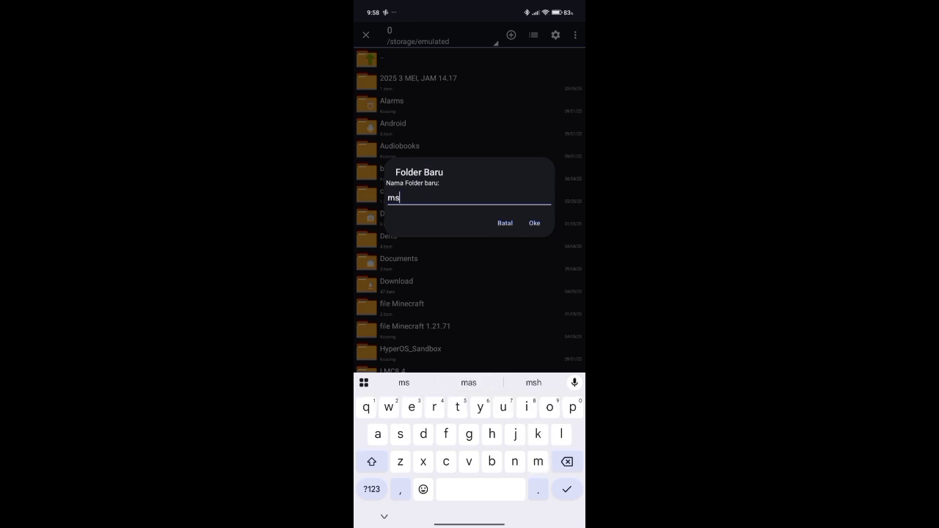
key("BackSpace")
key("BackSpace")
type("mine")
left_click(468, 383)
type("fi")
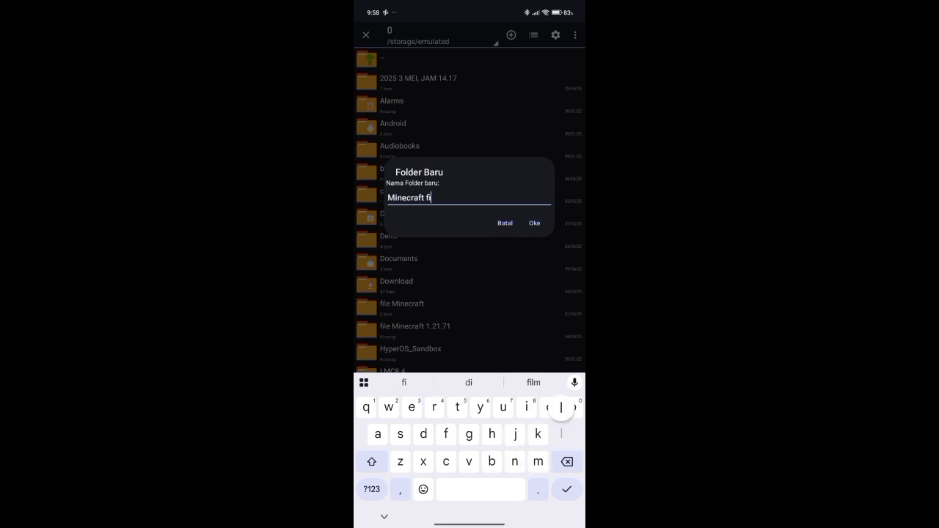
type("le ")
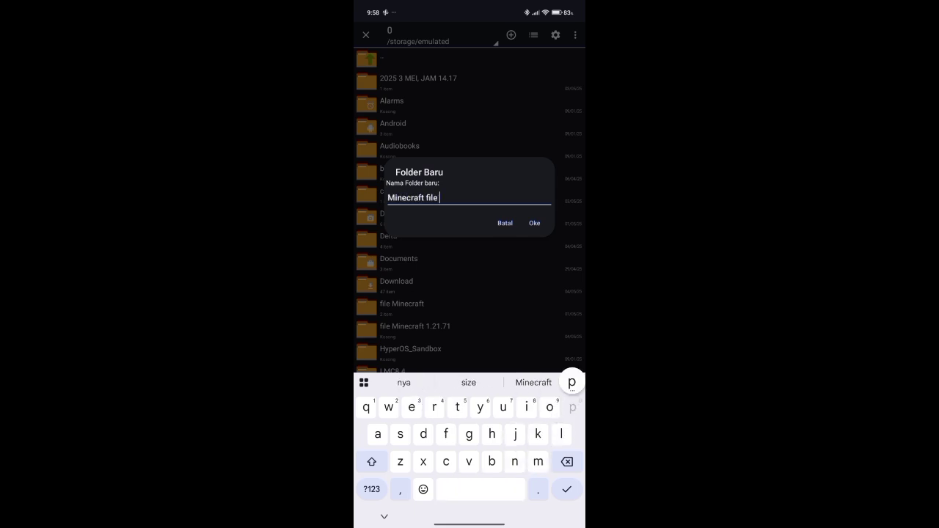
type("patch")
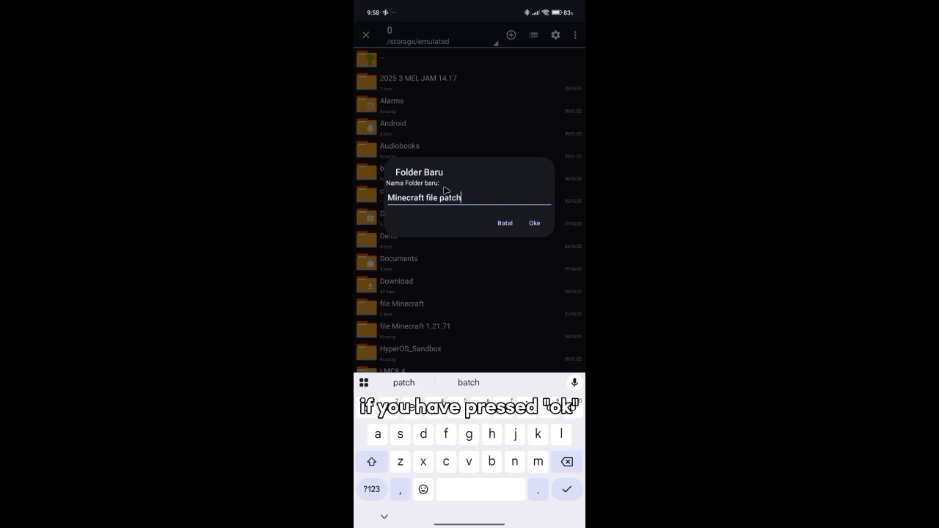
left_click(532, 224)
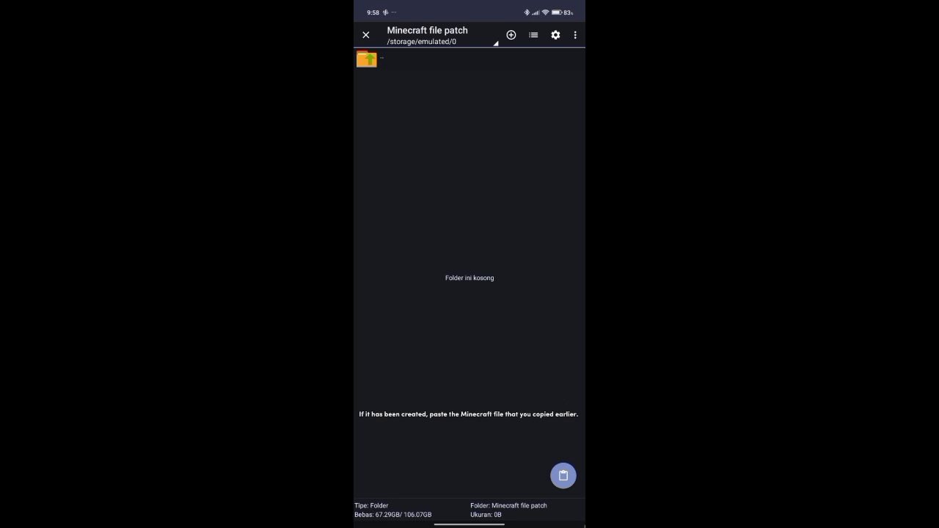
left_click(563, 476)
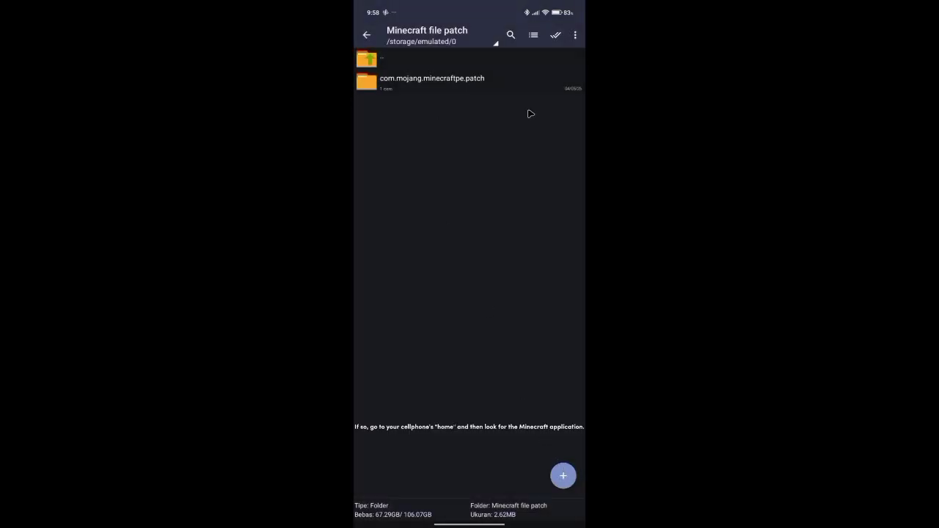
left_click_drag(472, 526, 484, 304)
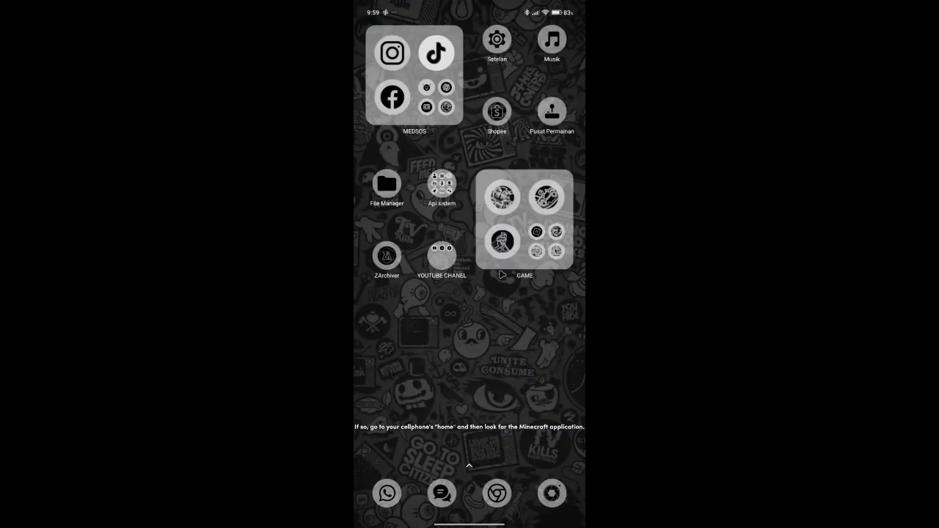
- From the home screen's GAME folder, open the app info page for Minecraft (Patch)
left_click(545, 255)
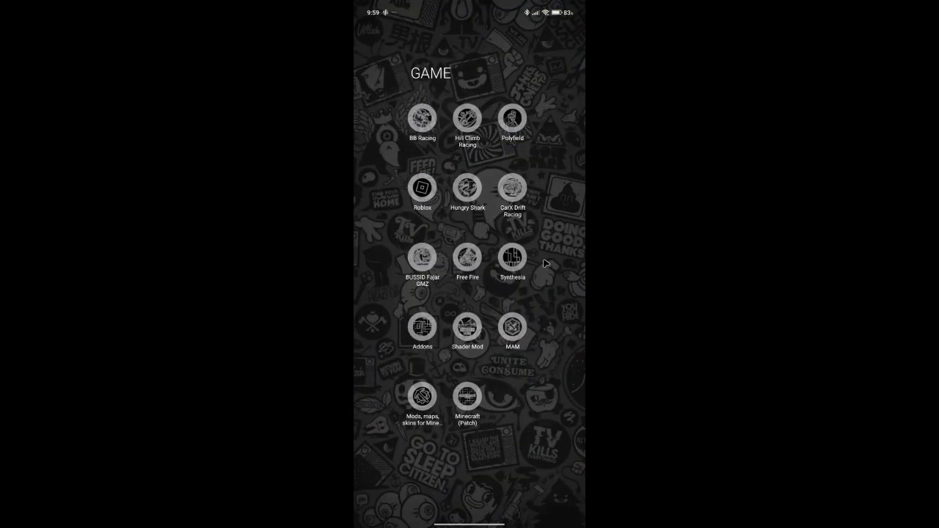
left_click(473, 389)
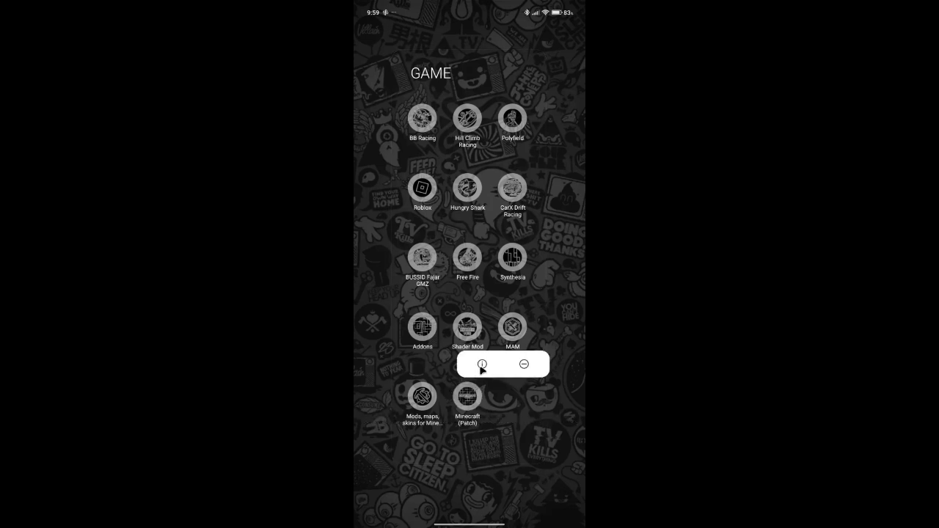
left_click(483, 365)
left_click(483, 365)
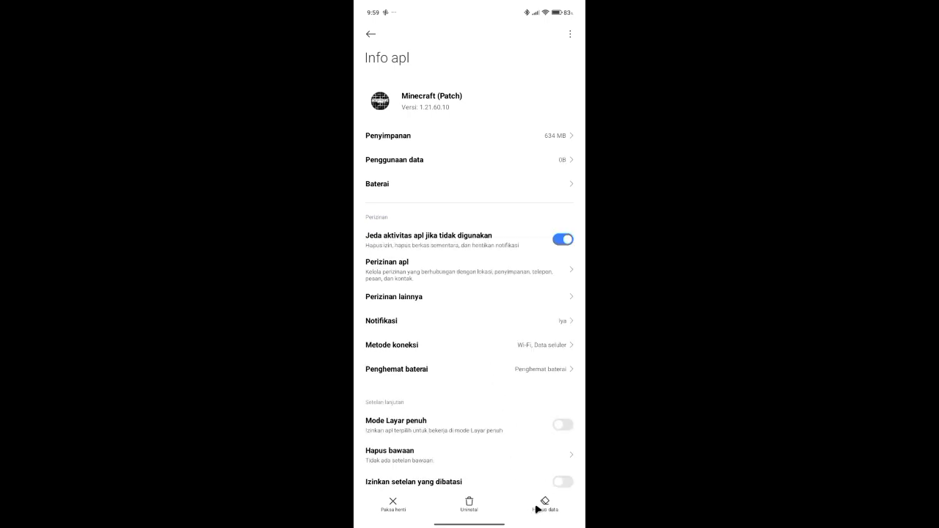
- Clear all data for Minecraft (Patch) with Hapus semua data and confirm with Oke
left_click(544, 506)
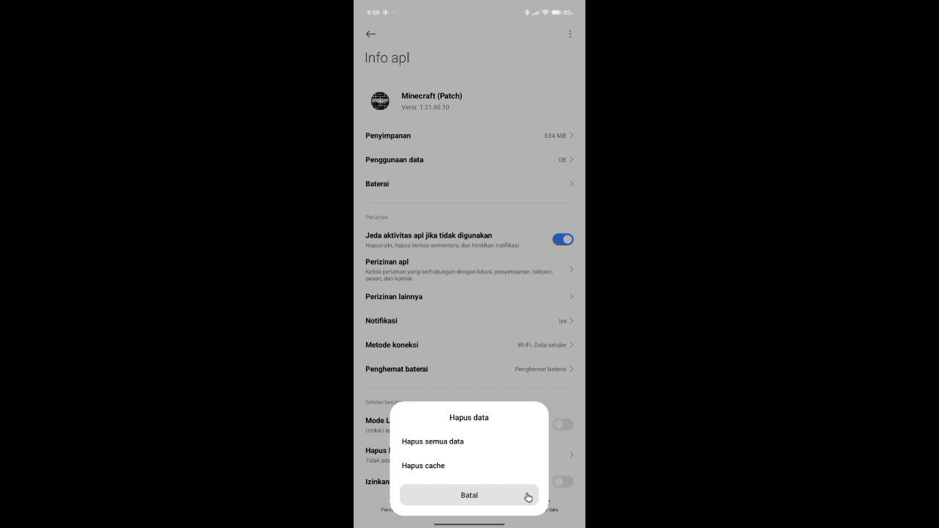
left_click(455, 444)
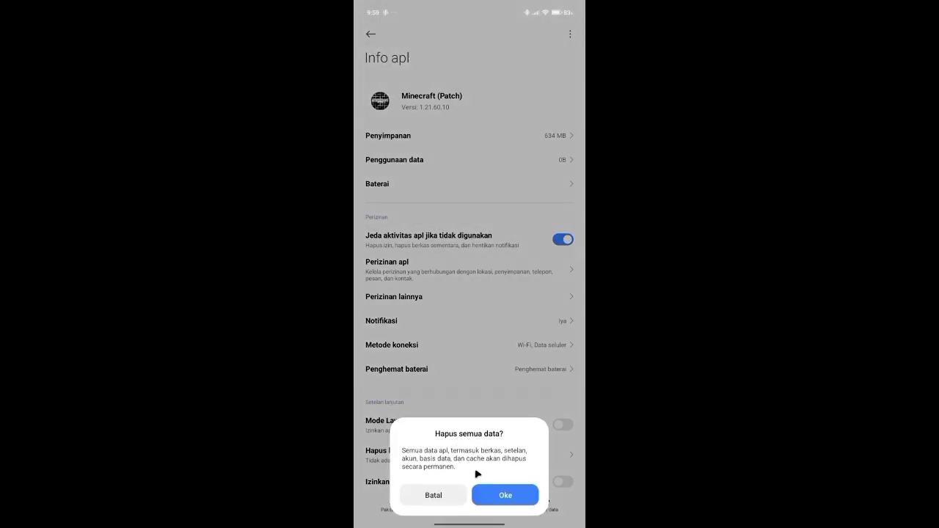
left_click(525, 494)
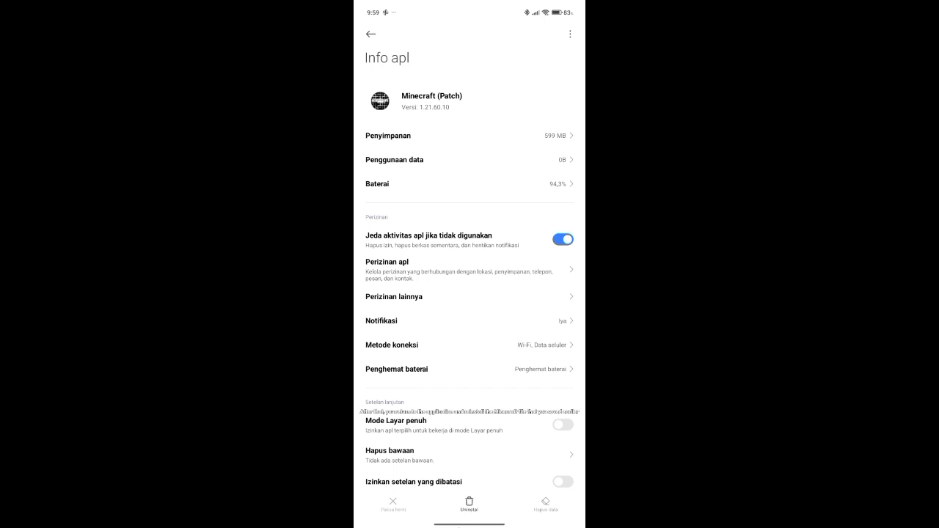
- Close recent apps and the GAME folder, then launch ZArchiver
left_click_drag(456, 527, 465, 252)
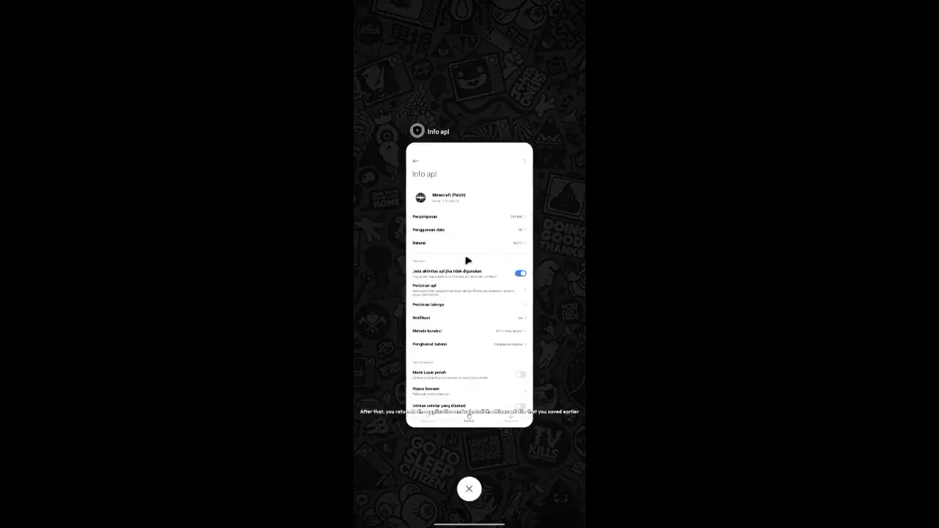
left_click(549, 440)
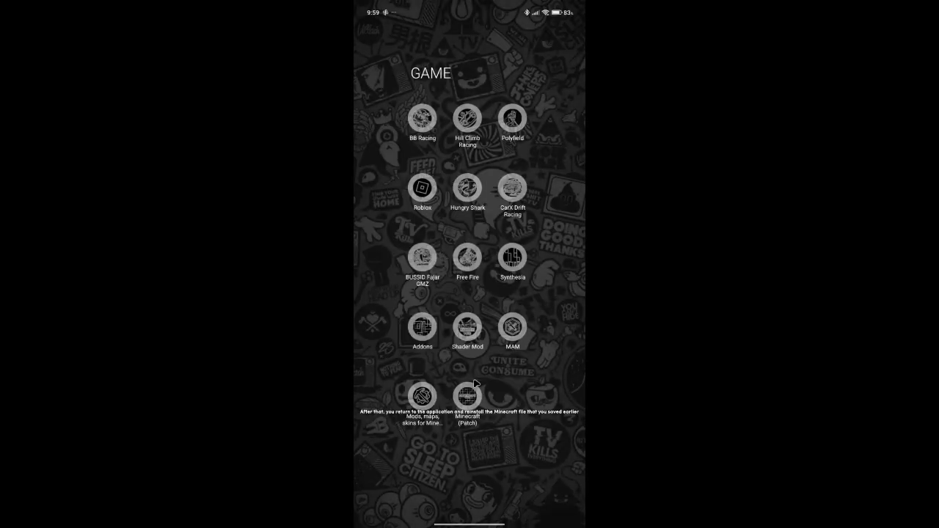
left_click(501, 408)
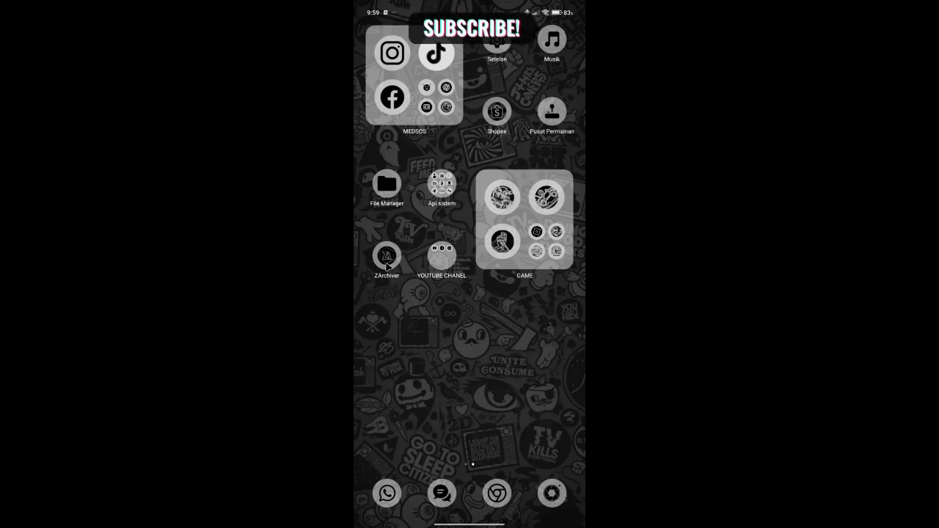
left_click(396, 254)
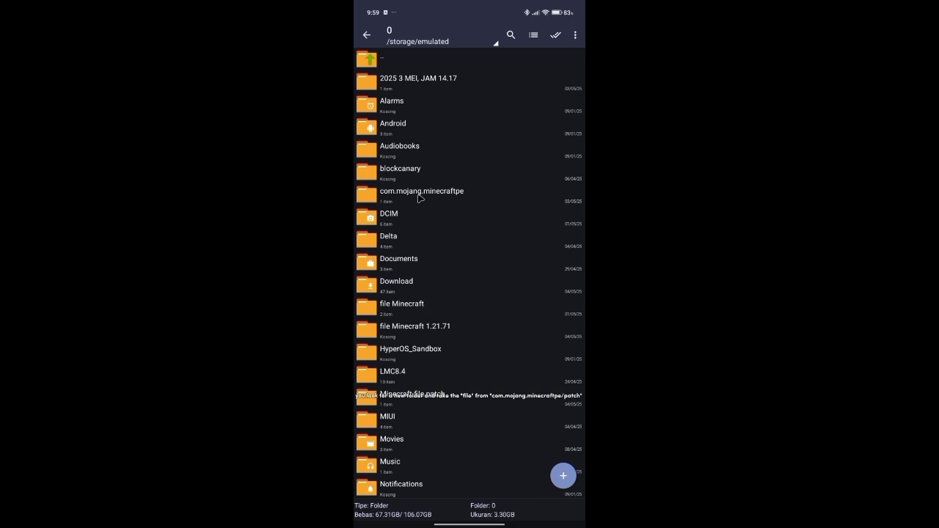
- Copy the files folder from Minecraft file patch/com.mojang.minecraftpe.patch
scroll(422, 235, "down", 3)
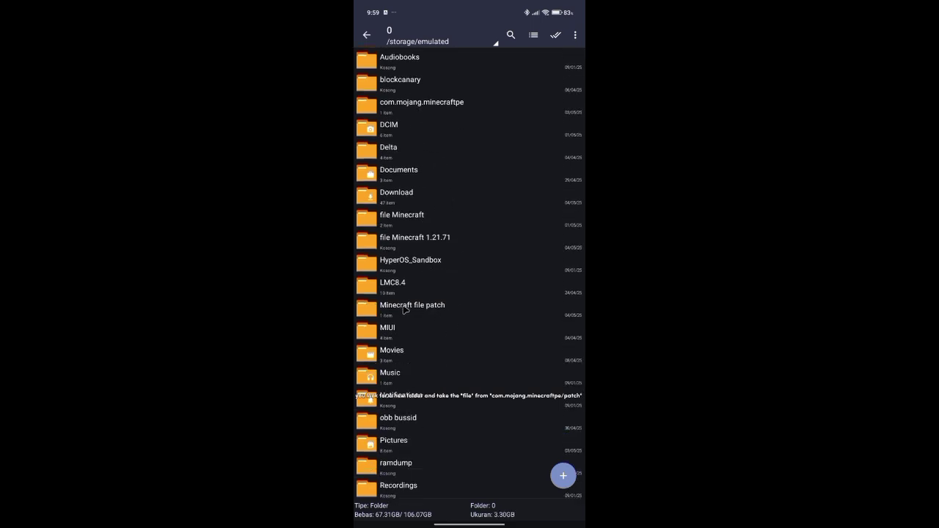
left_click(421, 309)
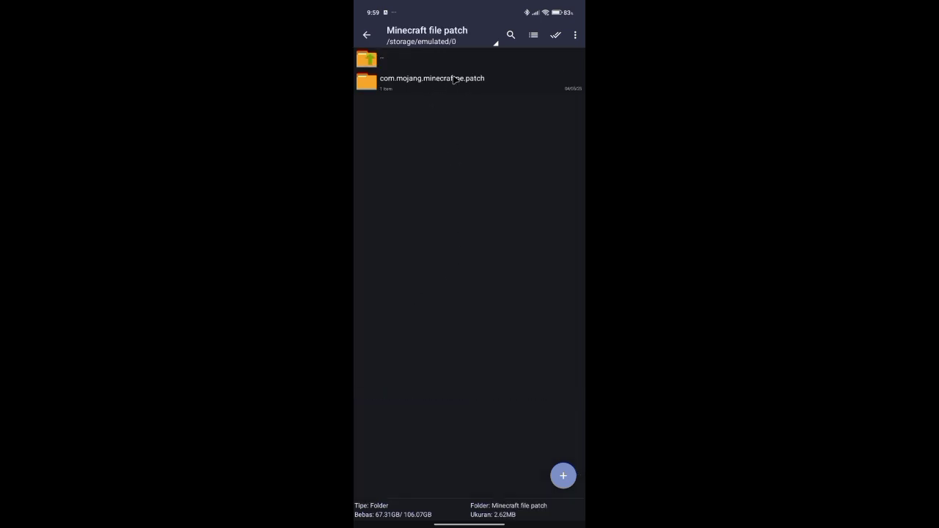
left_click(484, 89)
left_click(423, 91)
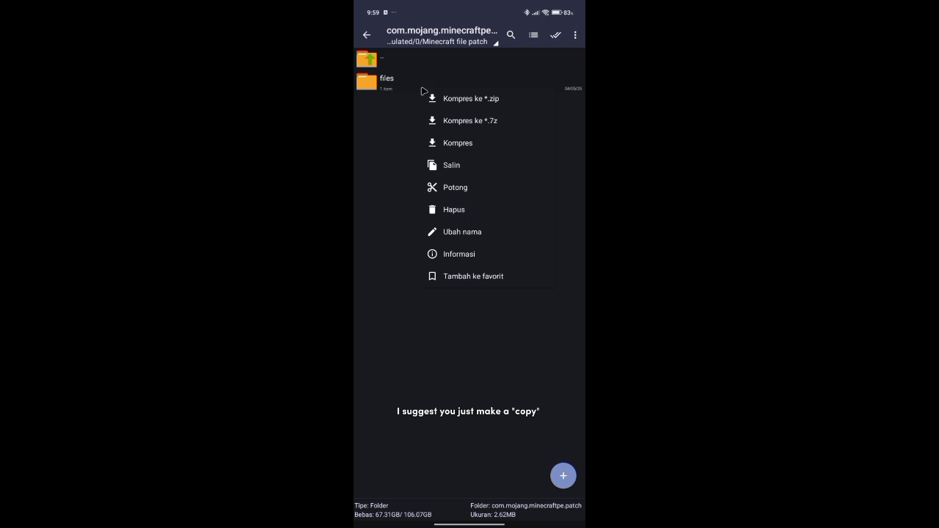
left_click(452, 166)
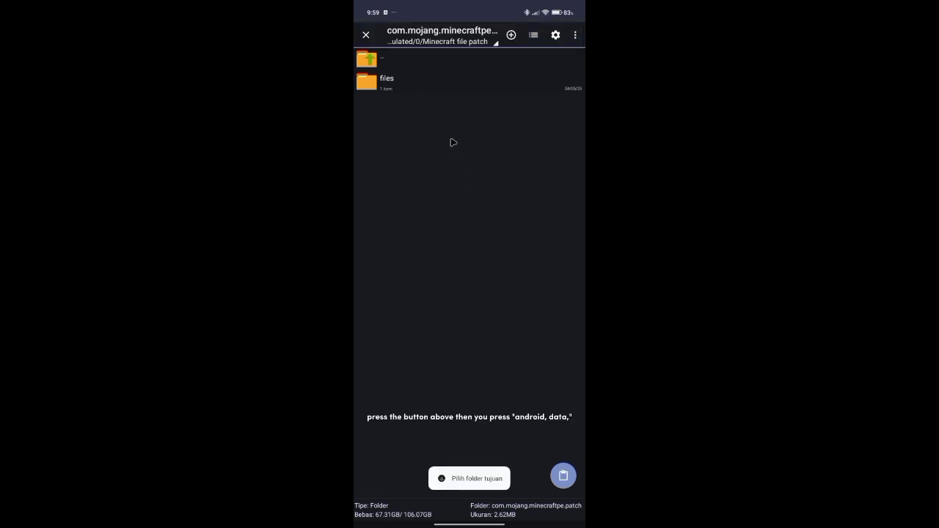
- Go to Android/data from the Memory perangkat root
left_click(412, 41)
left_click(416, 69)
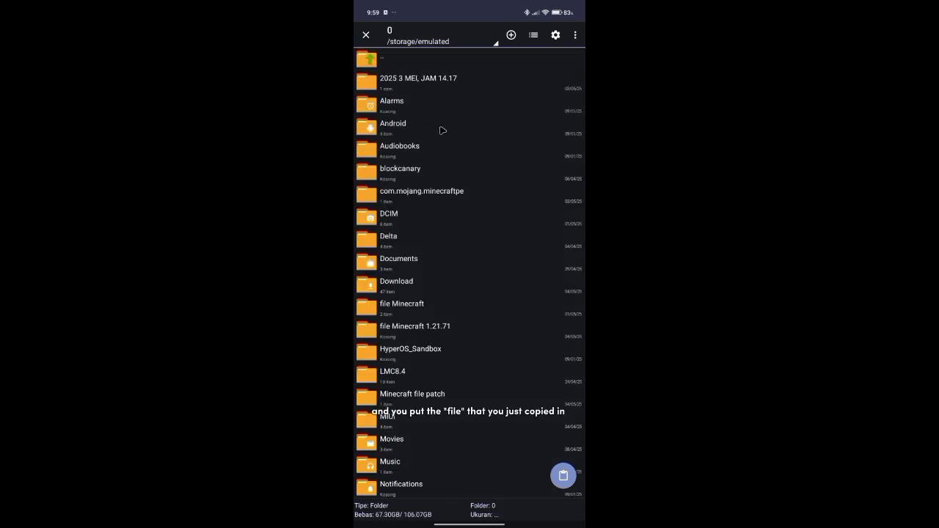
left_click(442, 130)
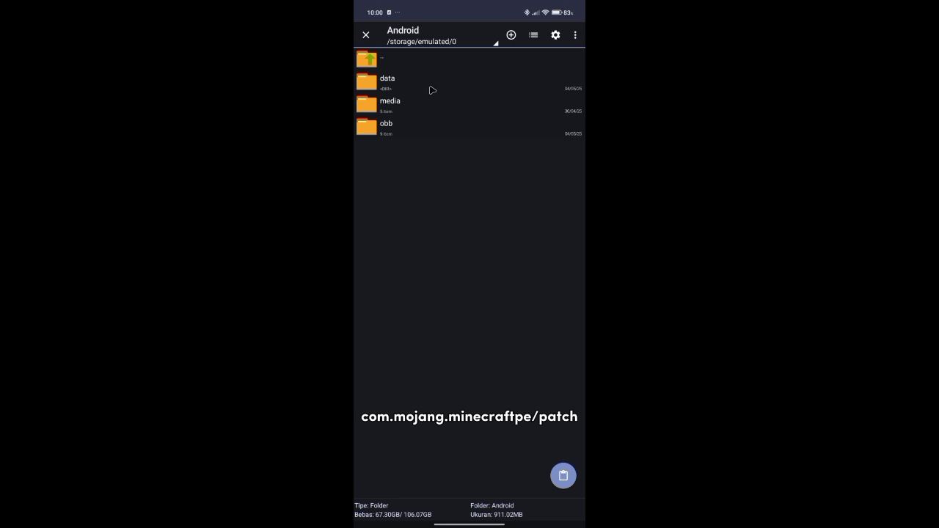
left_click(405, 85)
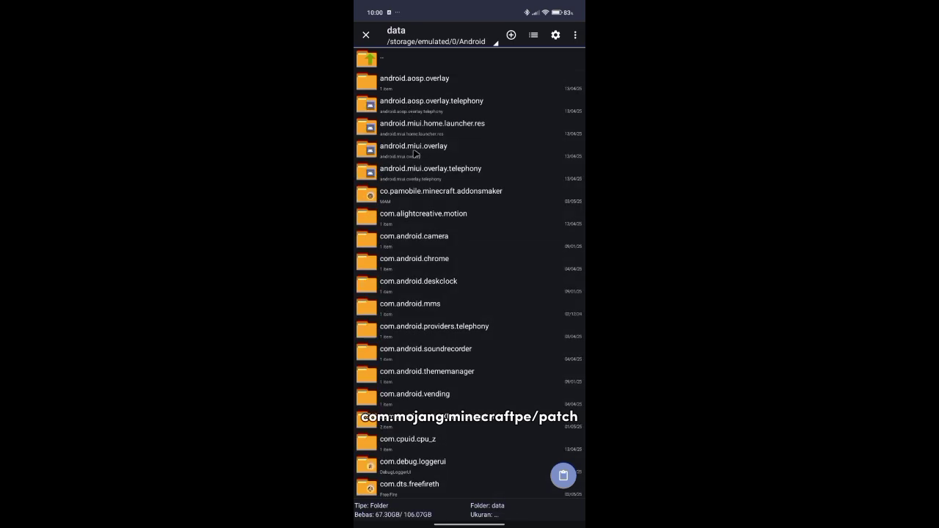
- Scroll down and open the com.mojang.minecraftpe.patch data folder
scroll(417, 212, "down", 10)
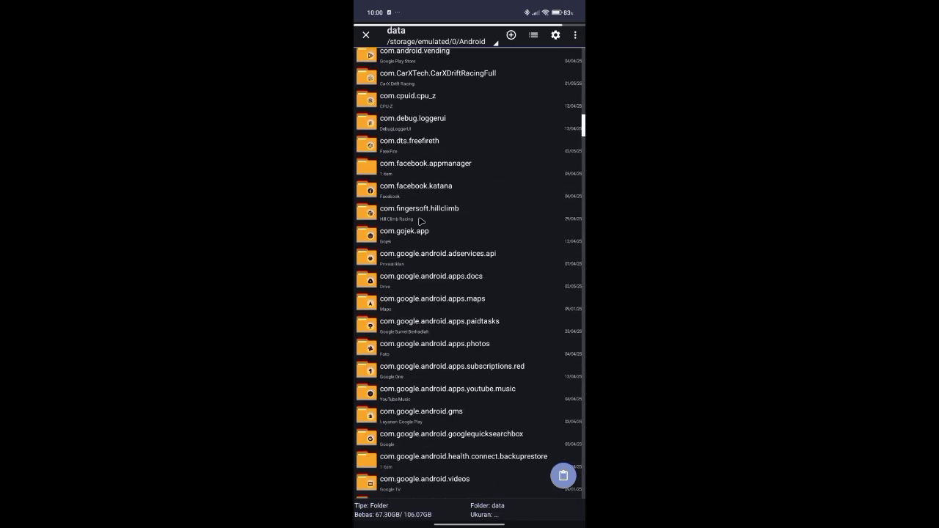
scroll(417, 222, "down", 5)
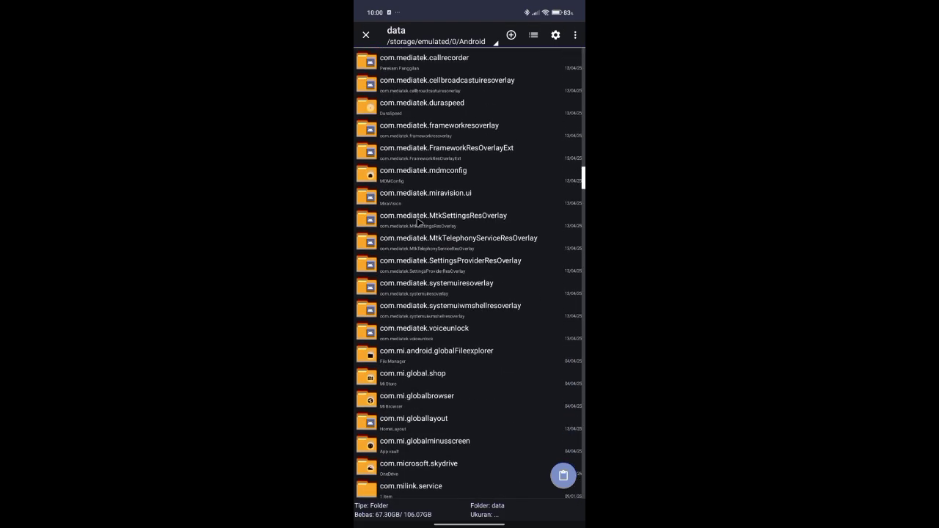
scroll(417, 222, "down", 2)
scroll(417, 222, "down", 3)
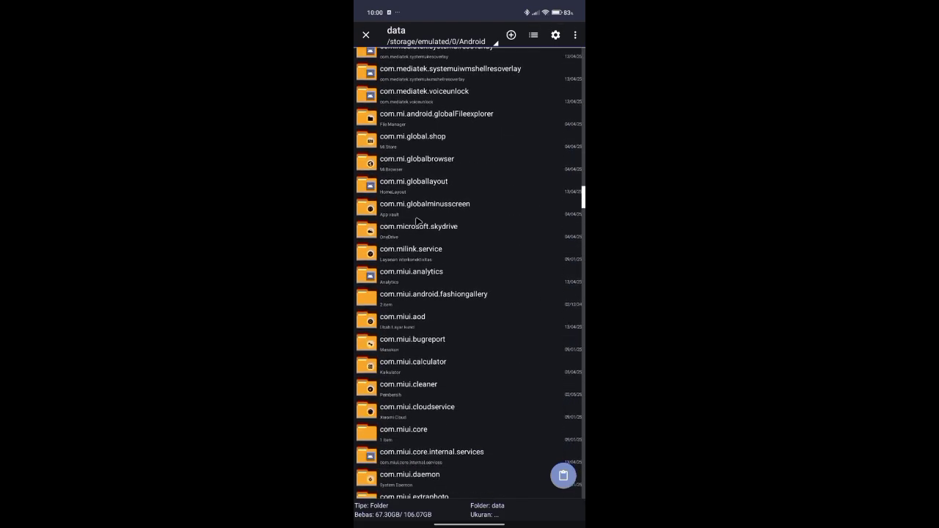
scroll(417, 222, "down", 5)
scroll(417, 221, "down", 8)
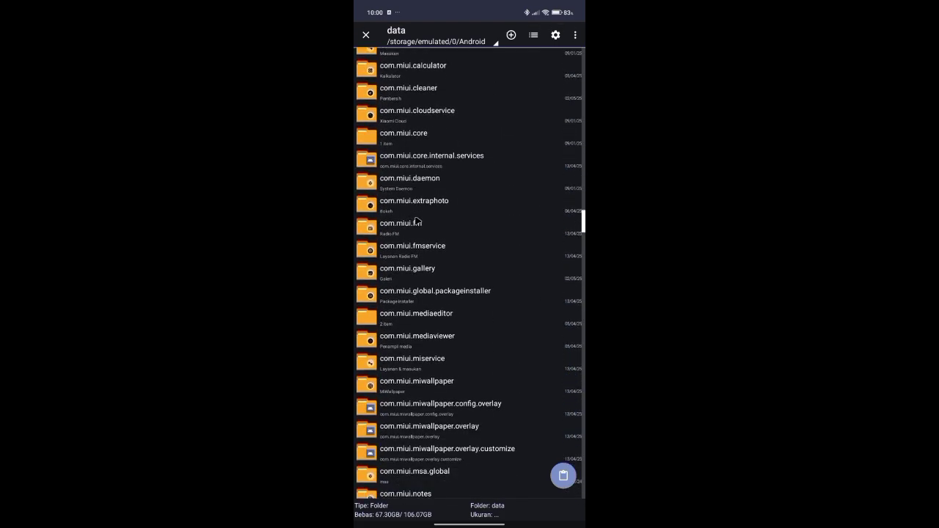
scroll(417, 221, "down", 5)
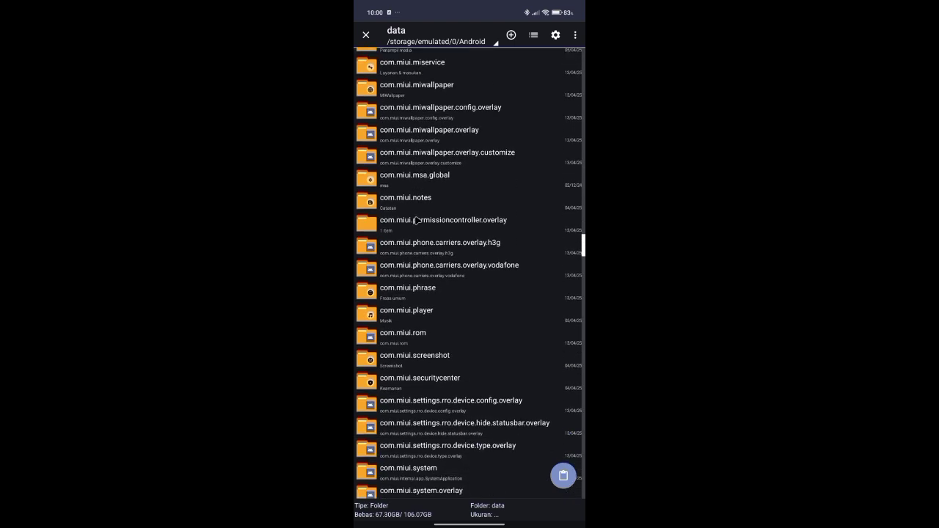
scroll(417, 222, "down", 8)
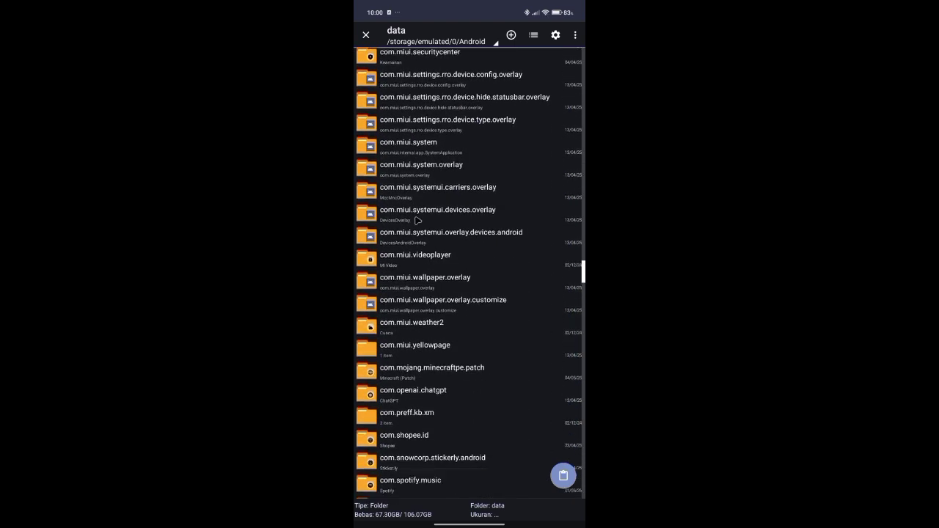
scroll(417, 221, "down", 3)
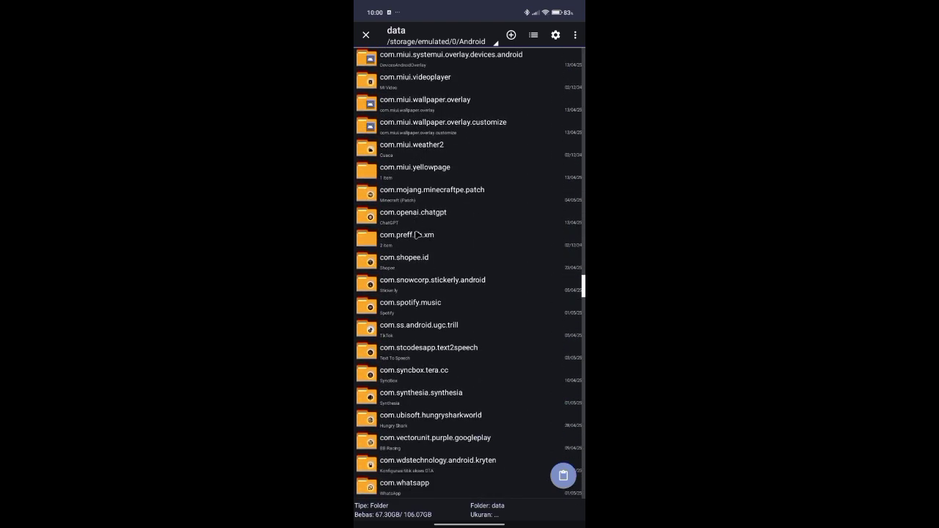
scroll(416, 233, "down", 4)
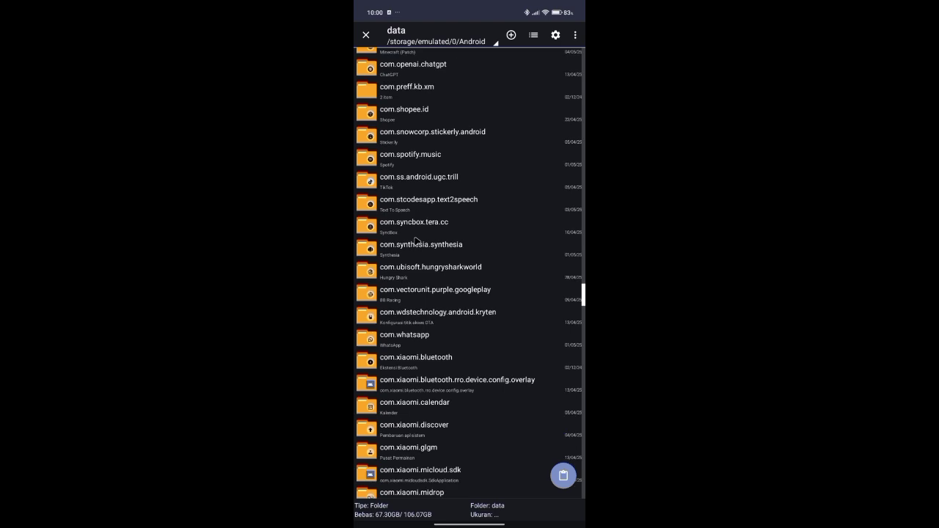
scroll(416, 240, "down", 3)
scroll(416, 241, "down", 3)
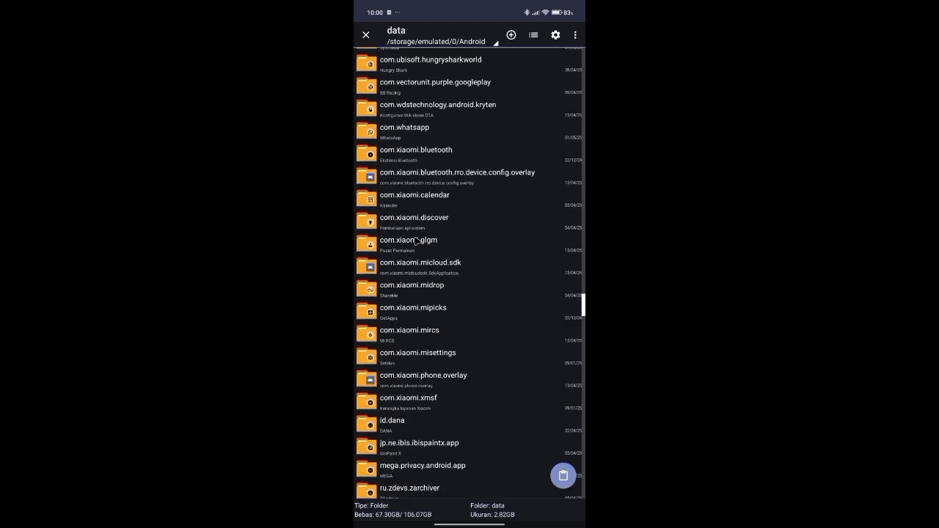
scroll(416, 241, "down", 1)
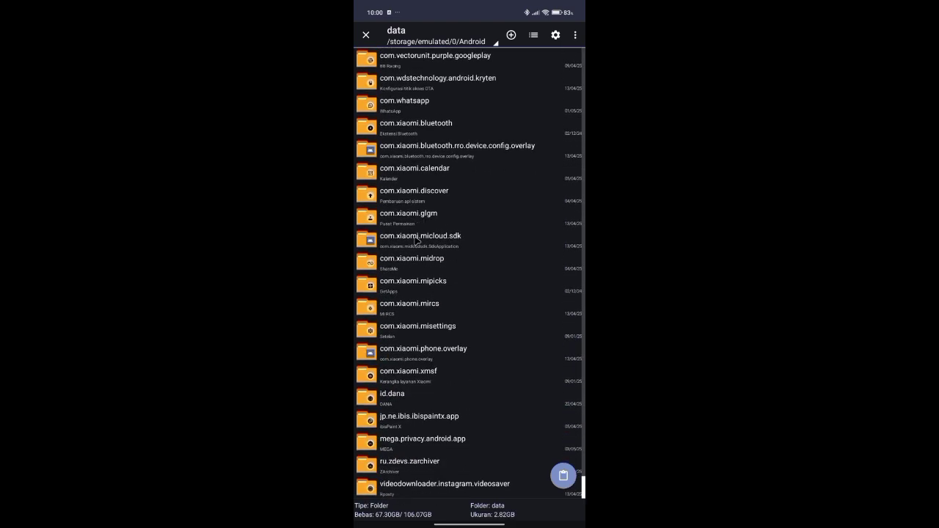
scroll(416, 242, "up", 8)
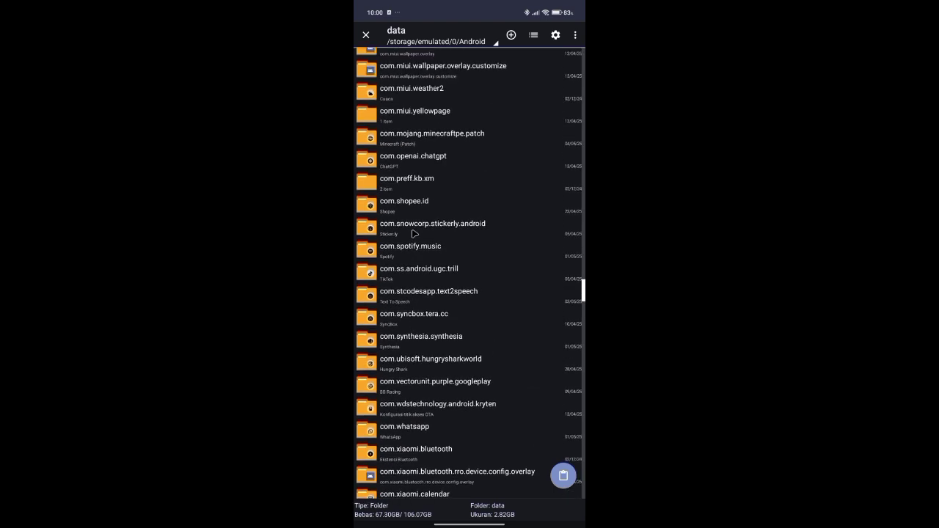
scroll(415, 234, "up", 1)
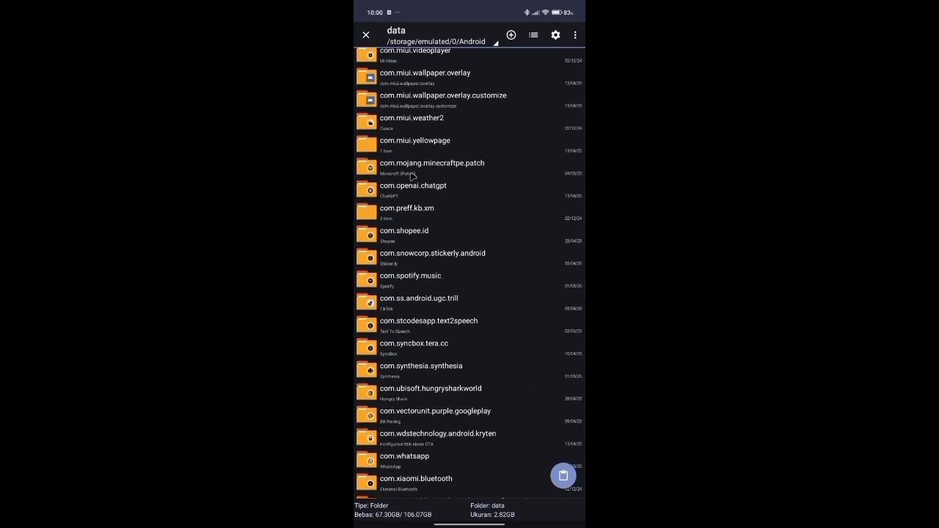
left_click(444, 176)
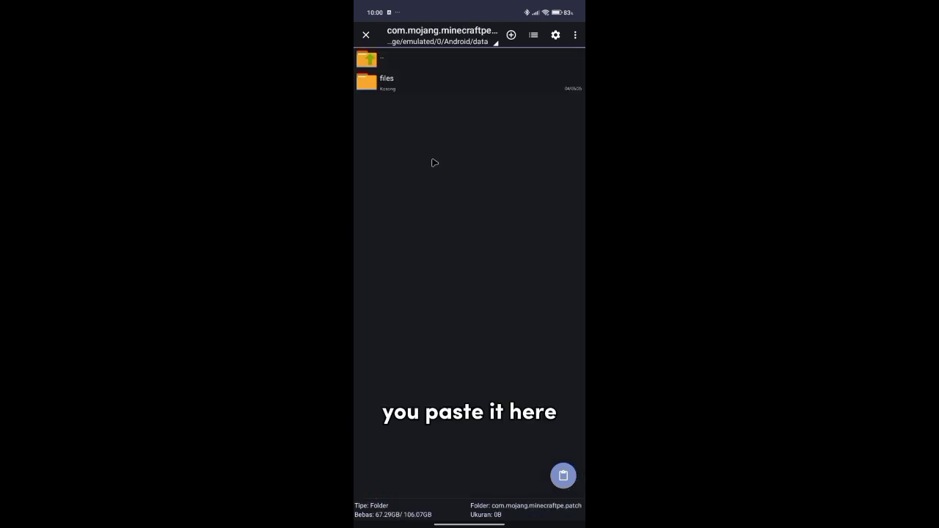
- Paste the files folder, check its games/com.mojang contents, then return to the Memory perangkat root
left_click(563, 475)
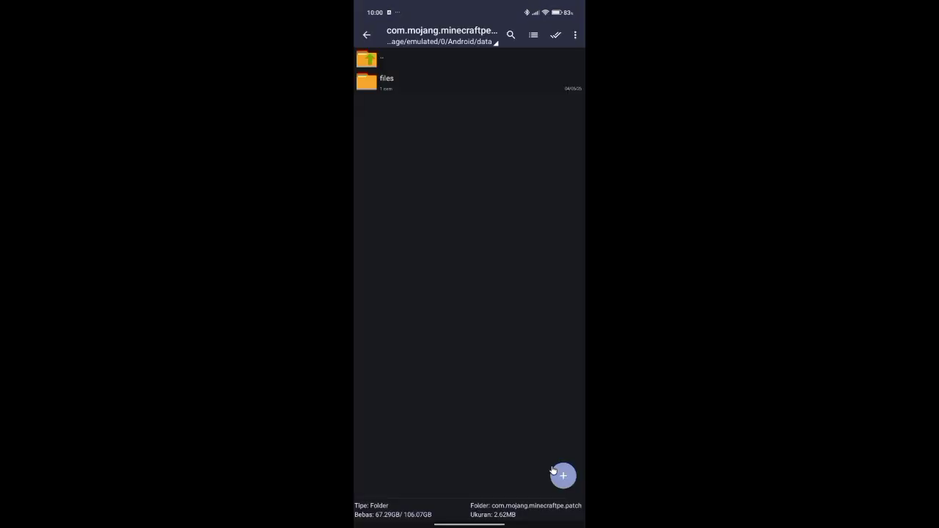
left_click(405, 82)
left_click(404, 82)
left_click(404, 82)
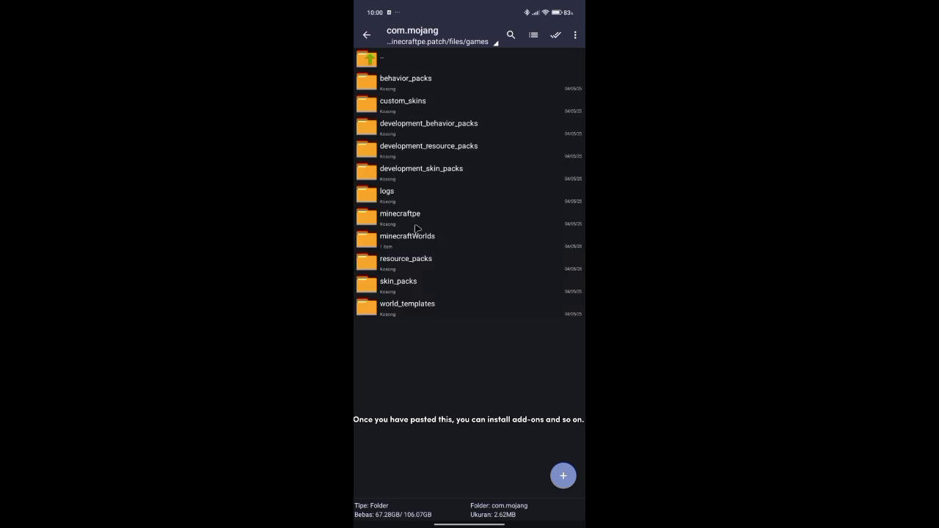
left_click(405, 43)
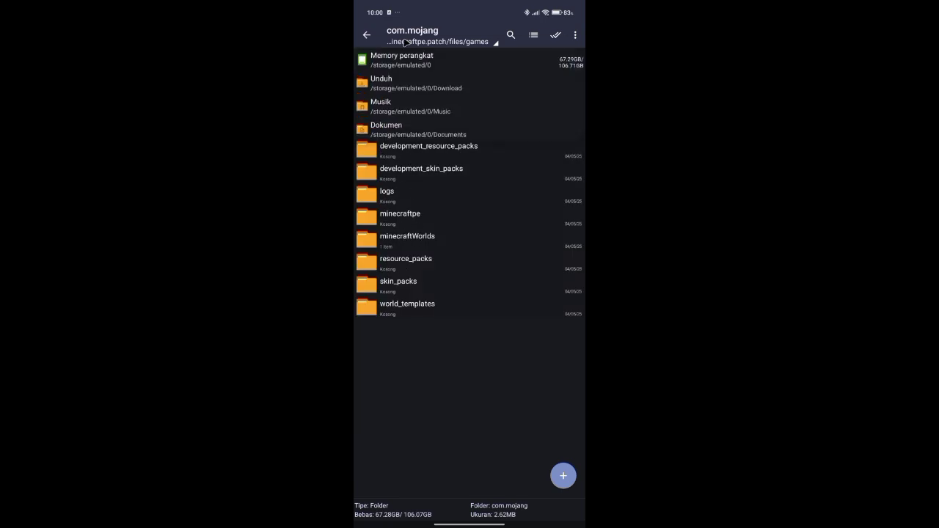
left_click(405, 60)
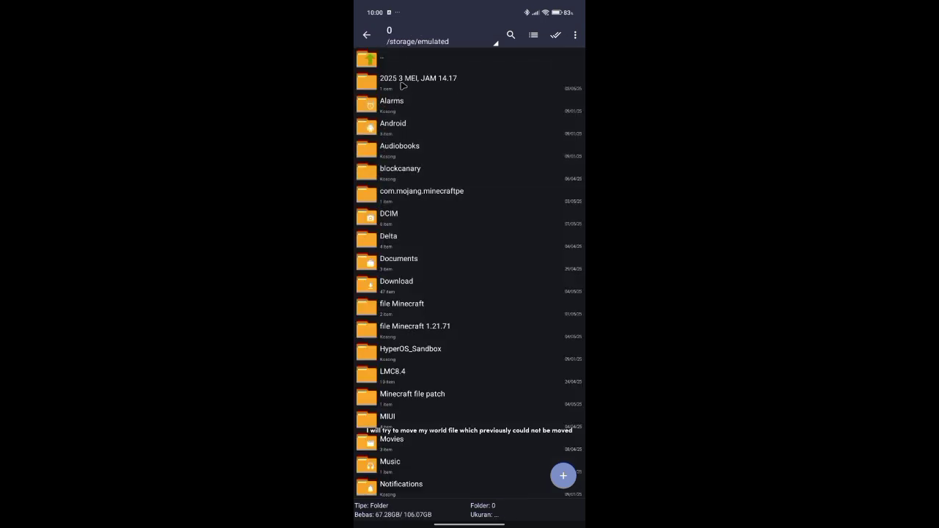
- Open 2025 3 MEI > com.mojang.minecraftpe > files > games > com.mojang > minecraftWorlds
left_click(403, 82)
left_click(402, 85)
left_click(402, 87)
left_click(402, 89)
left_click(403, 87)
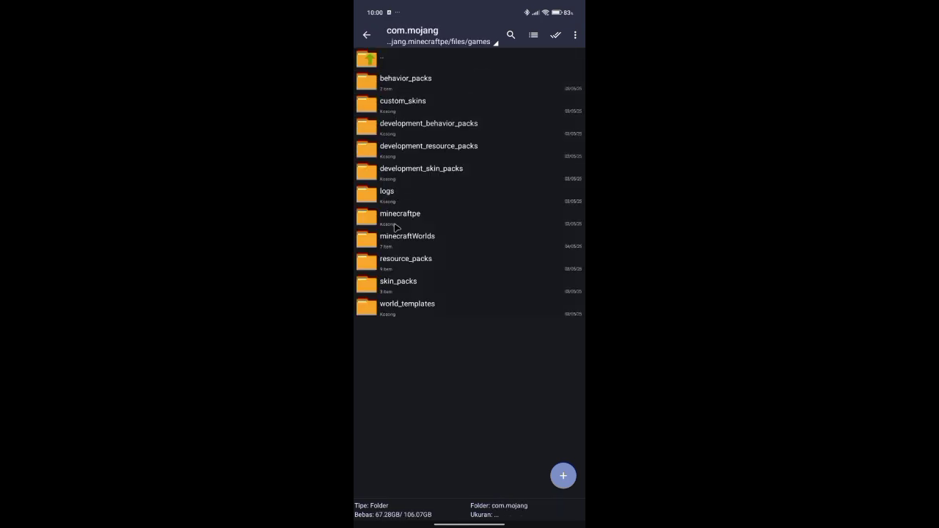
left_click(399, 246)
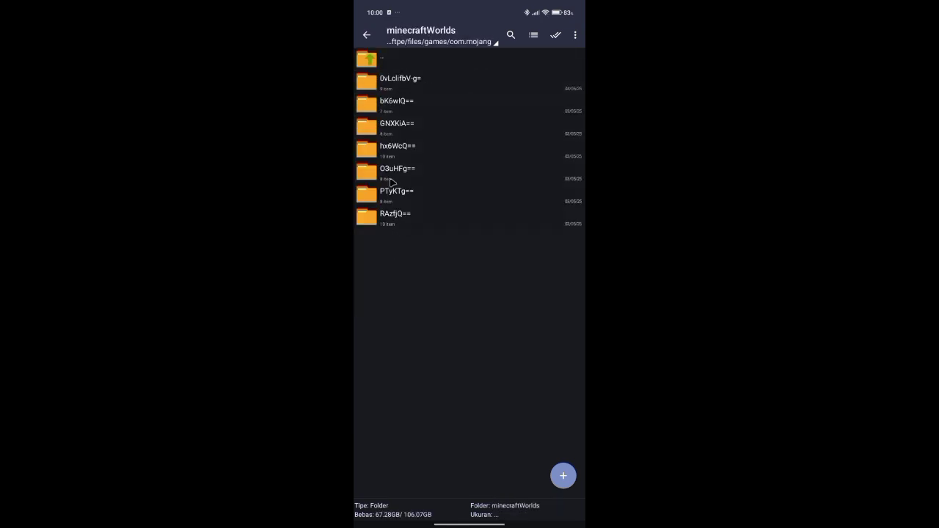
- Select all seven world folders and copy them with Salin
left_click(555, 35)
left_click(508, 37)
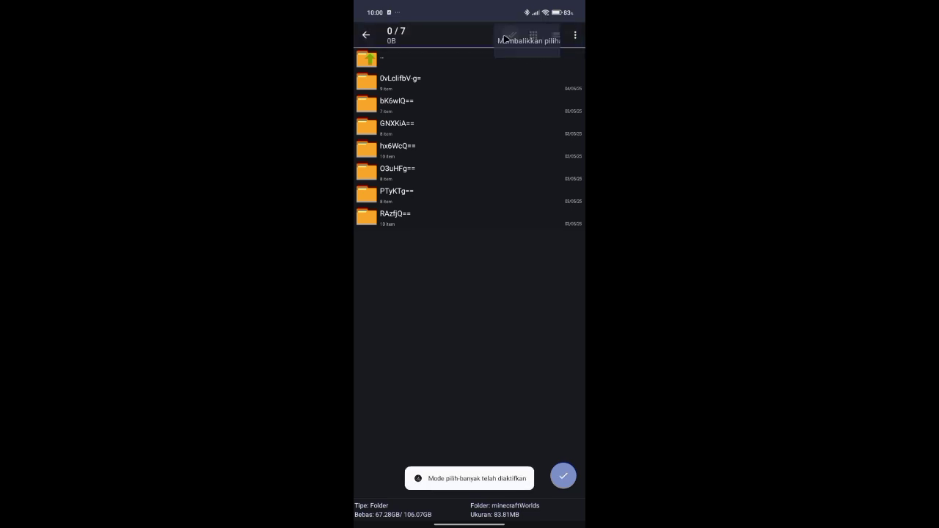
left_click(505, 40)
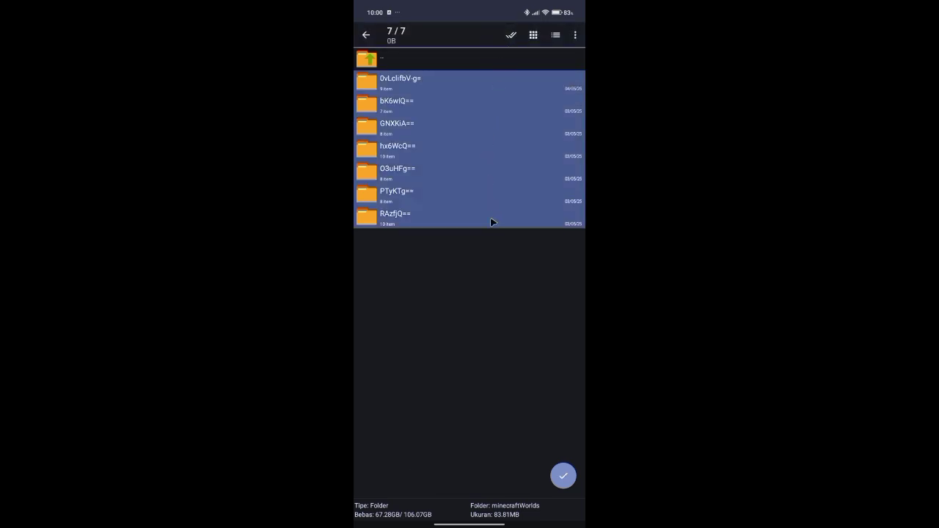
left_click(563, 477)
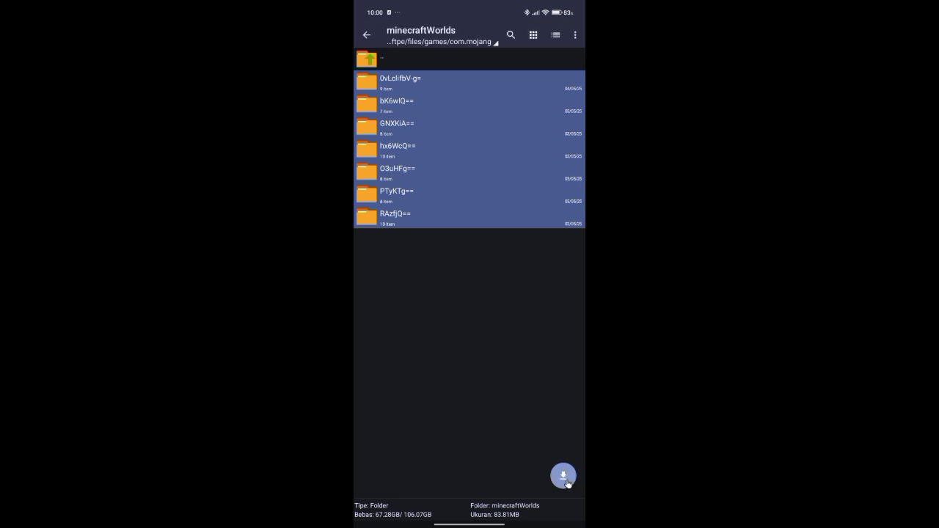
left_click(460, 204)
left_click(471, 237)
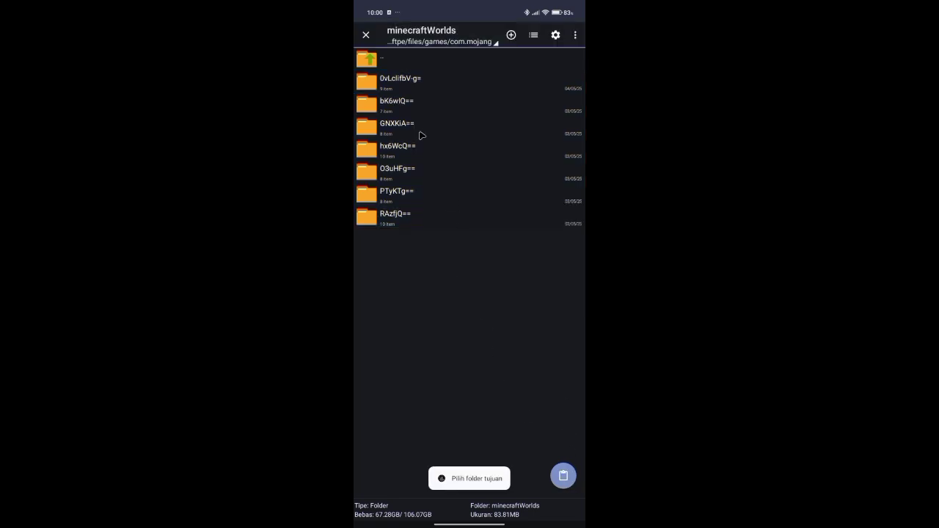
- Go to Android/data from the Memory perangkat root
left_click(397, 38)
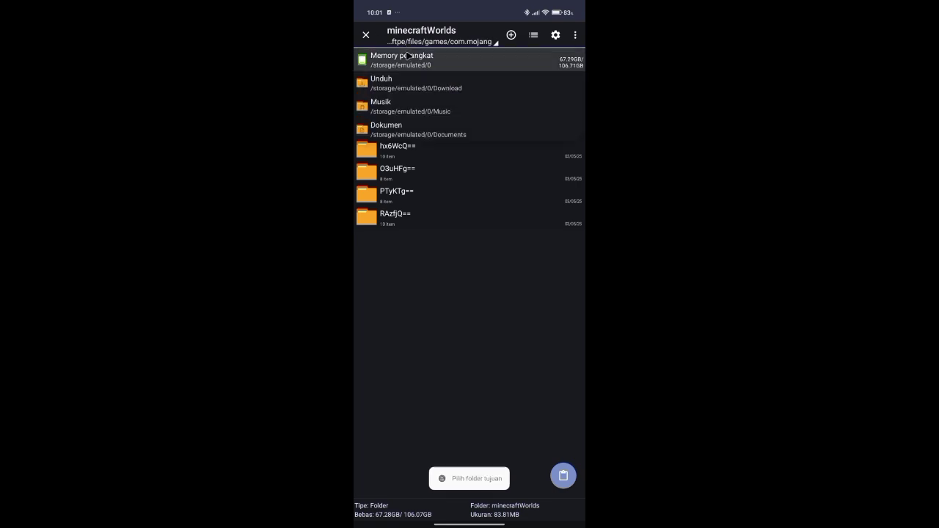
left_click(410, 58)
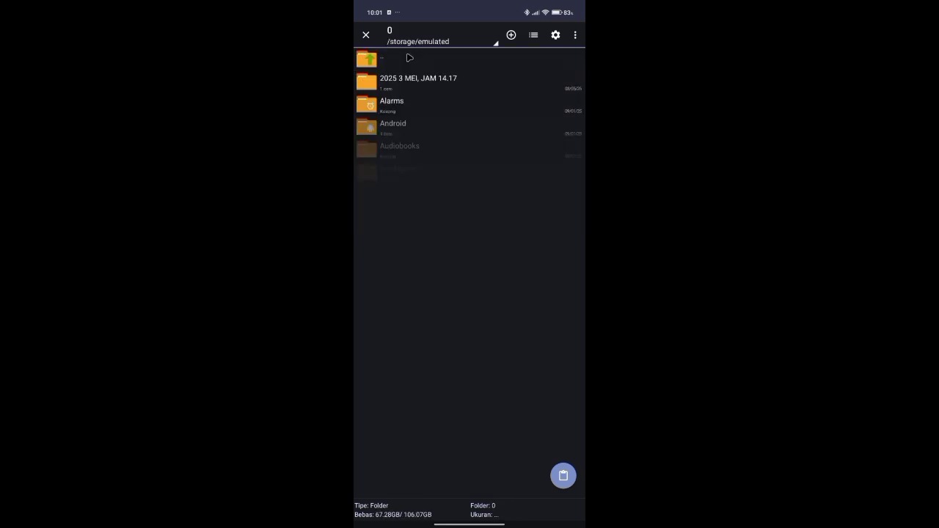
left_click(413, 128)
left_click(415, 92)
- Scroll to com.mojang.minecraftpe.patch and open it, then open its files folder
scroll(425, 254, "down", 15)
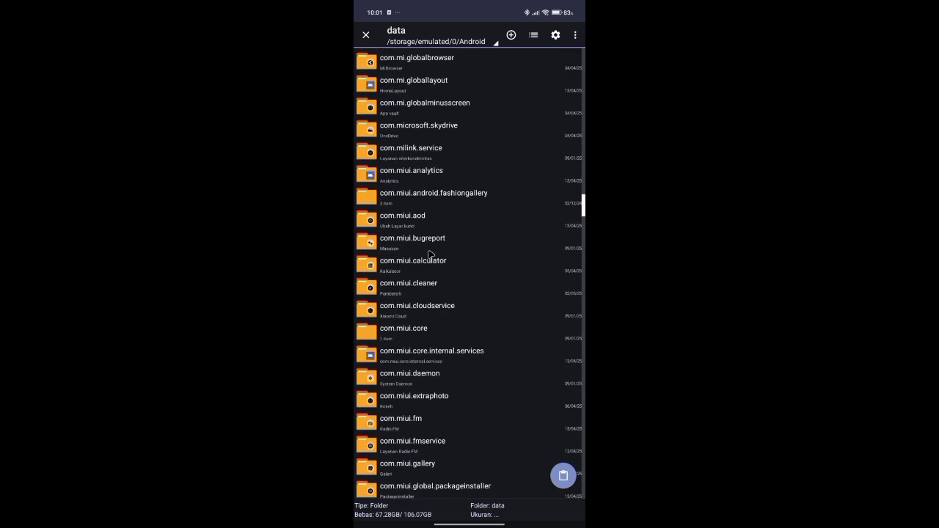
scroll(431, 254, "down", 15)
scroll(430, 251, "up", 5)
scroll(431, 251, "down", 5)
scroll(430, 252, "down", 3)
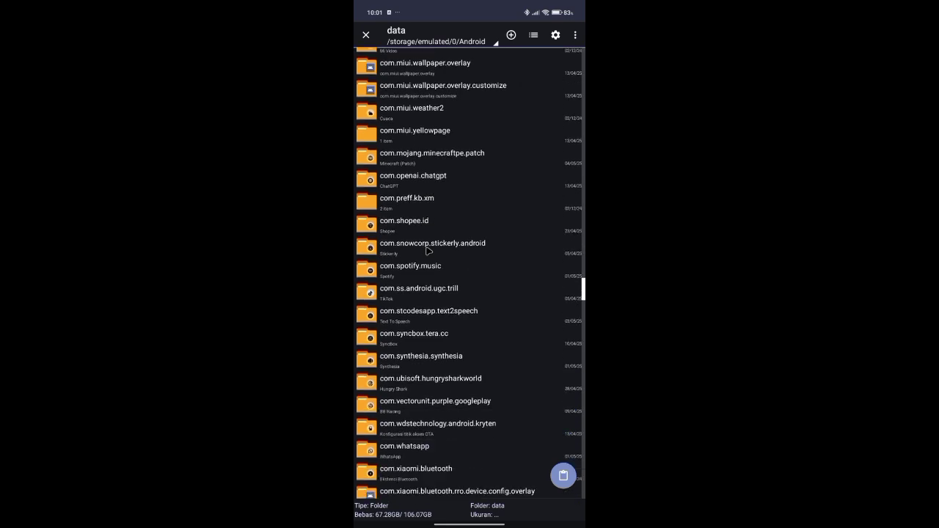
scroll(428, 251, "down", 5)
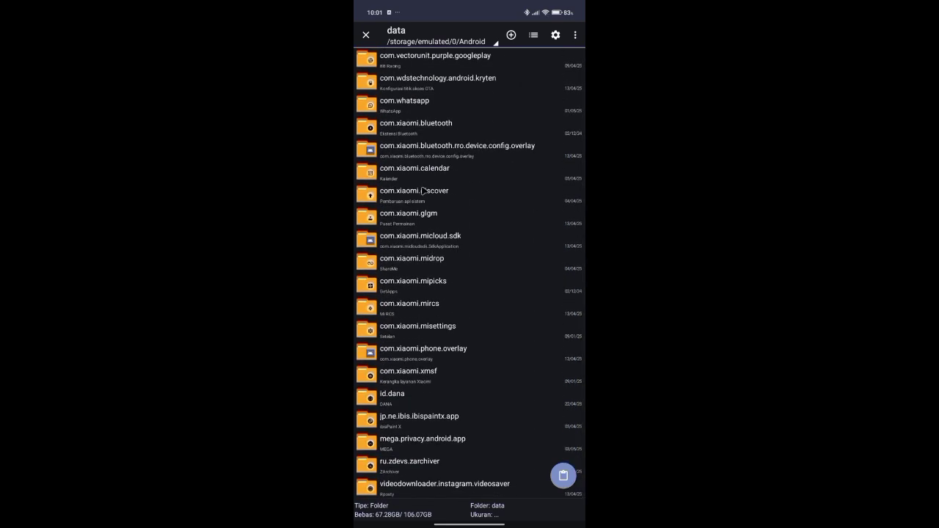
scroll(427, 252, "up", 4)
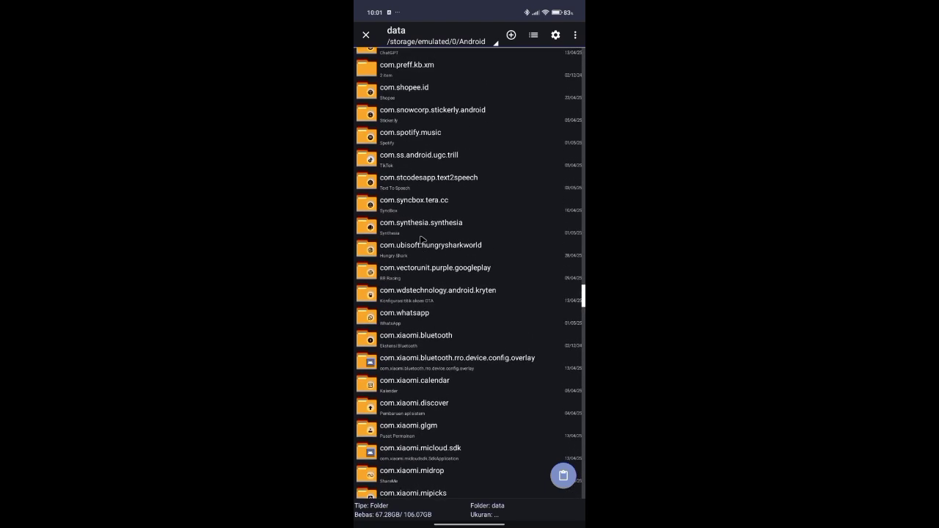
left_click_drag(428, 216, 432, 283)
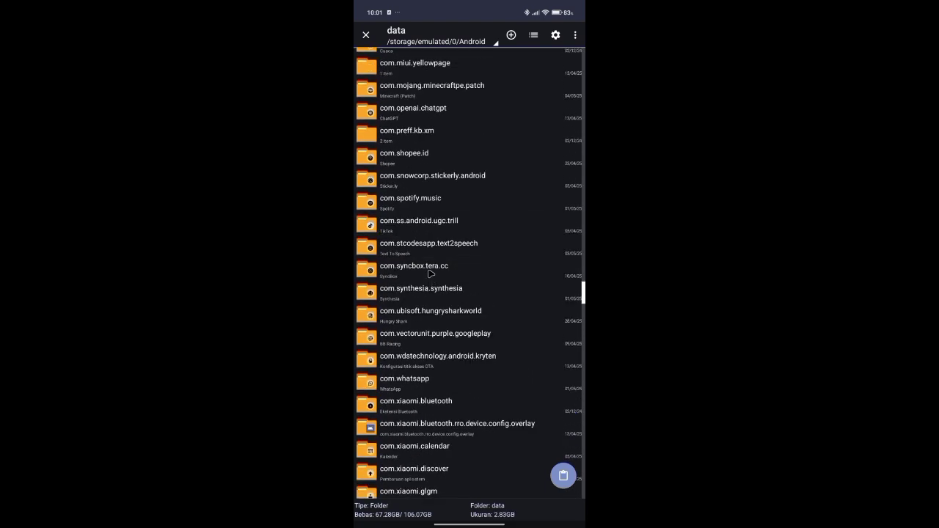
scroll(431, 274, "up", 2)
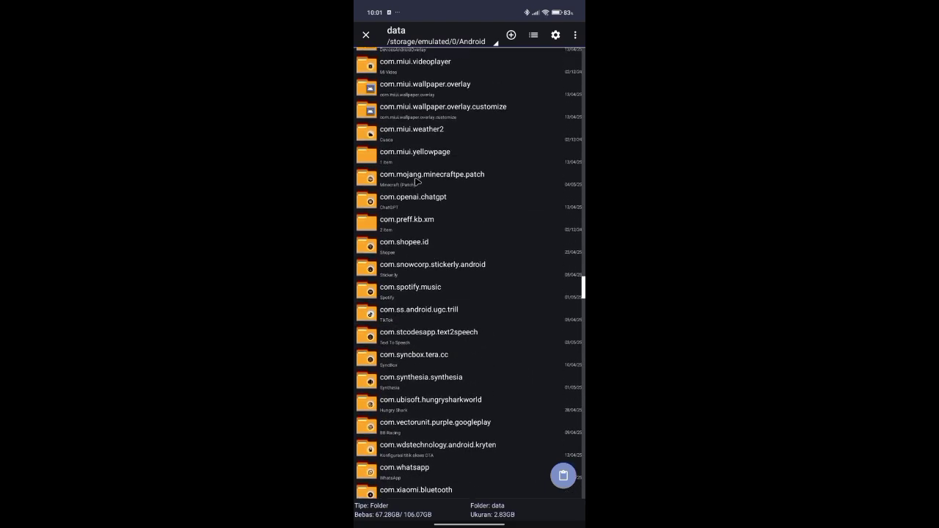
left_click(417, 176)
left_click(421, 87)
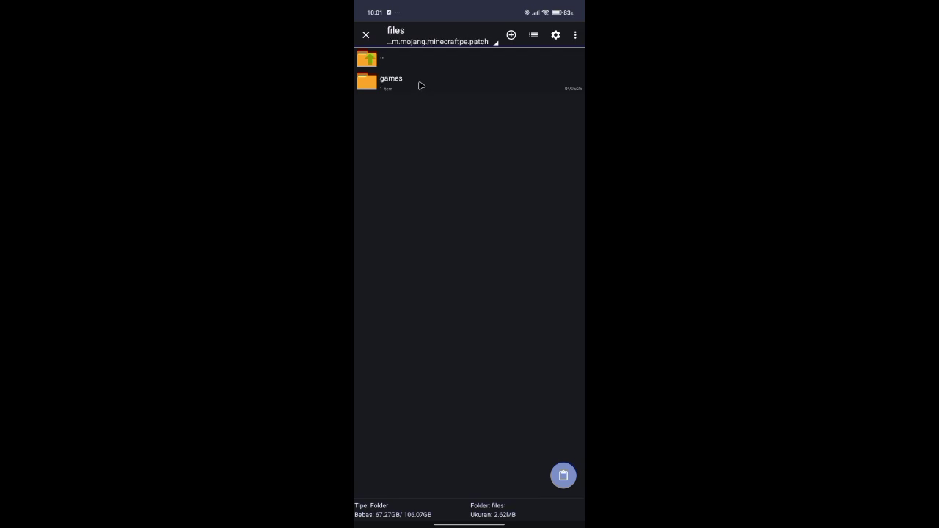
- Navigate into the patch's games > com.mojang > minecraftWorlds folder
left_click(423, 83)
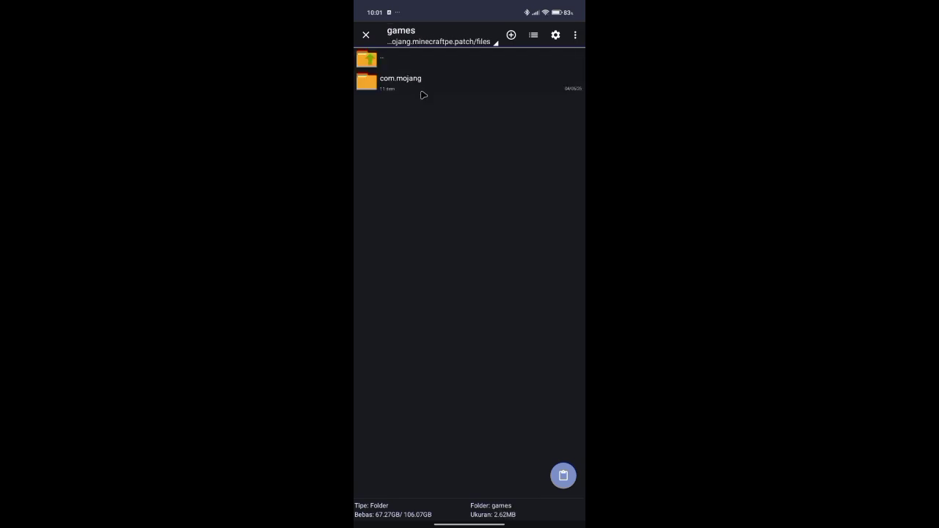
left_click(423, 85)
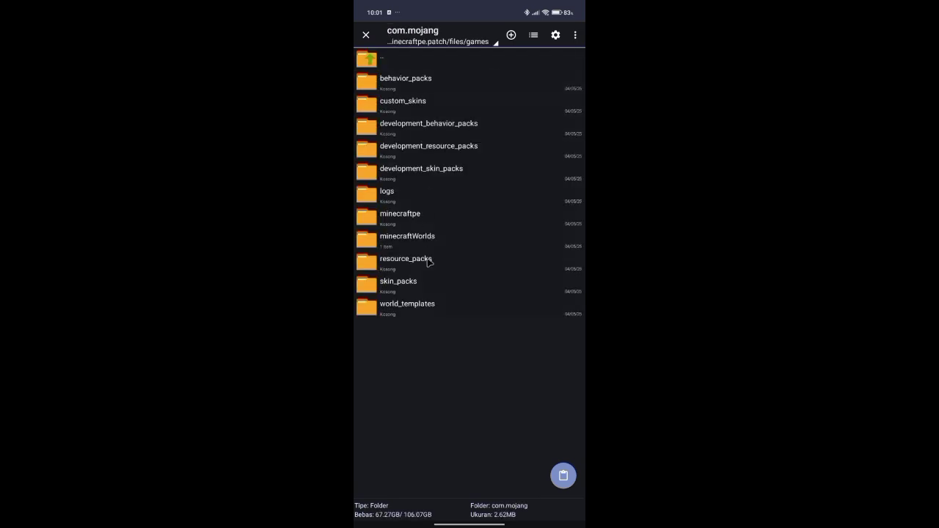
left_click(429, 238)
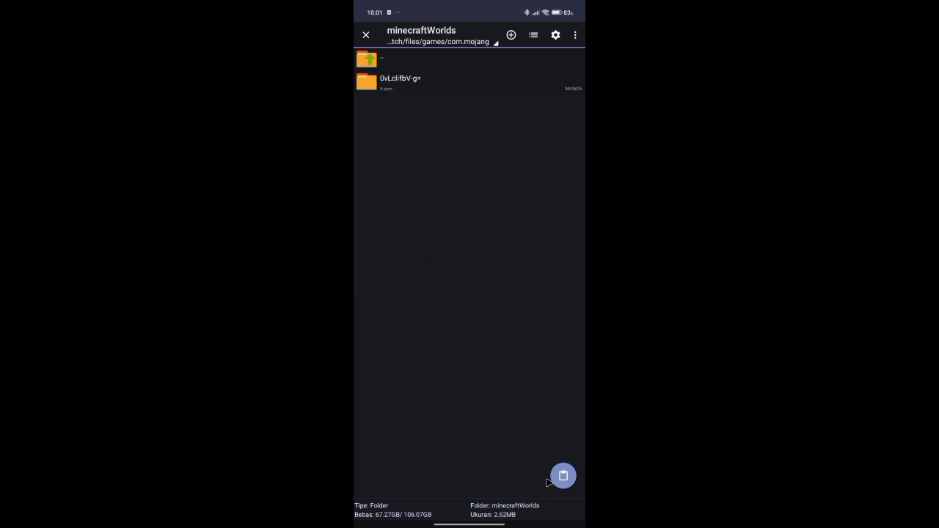
- Paste the seven world folders, replacing existing files for all (Lakukan Ke semua file), with keep screen on
left_click(563, 477)
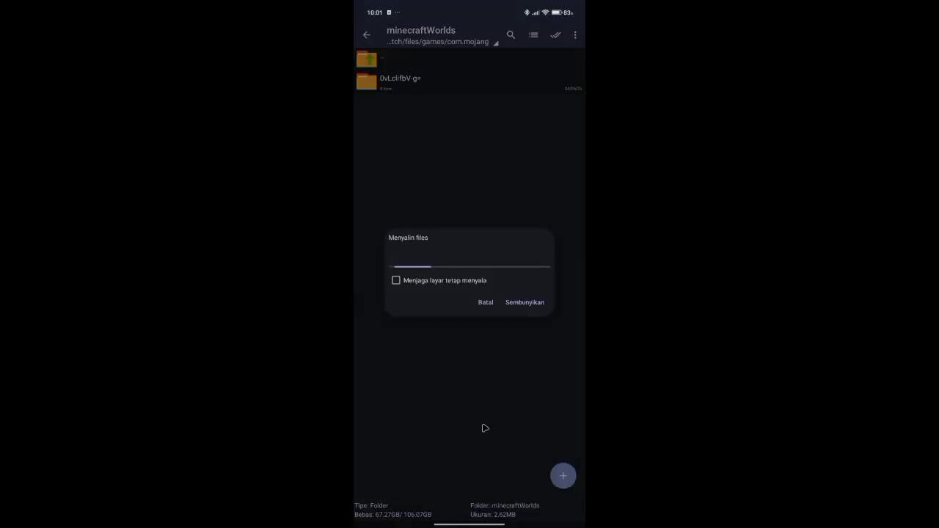
left_click(394, 301)
left_click(530, 323)
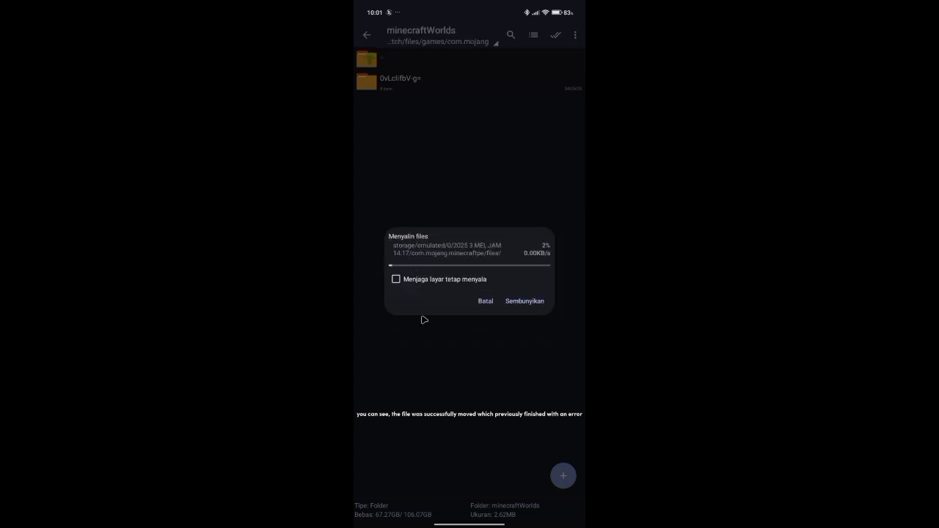
left_click(396, 280)
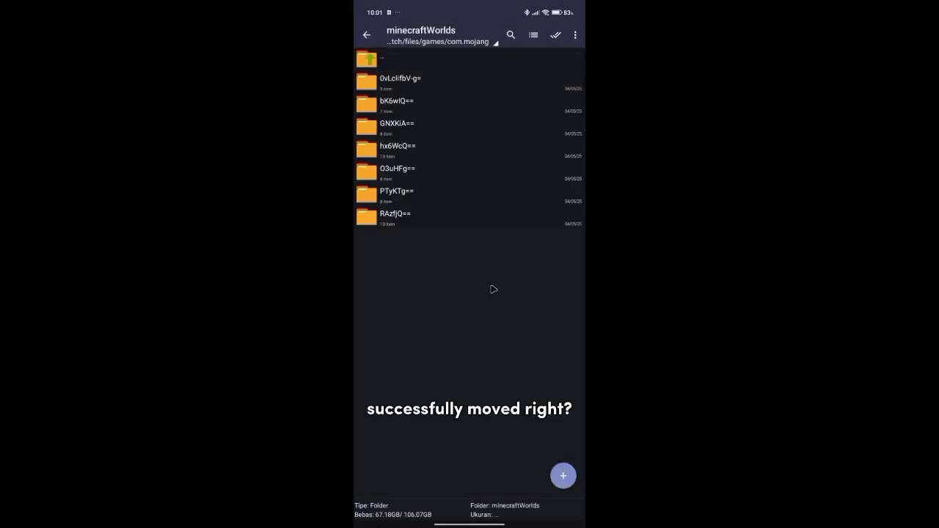
- Switch to the Unduh (Download) folder and scroll through its .mcpack and .mcaddon add-on files
left_click(474, 55)
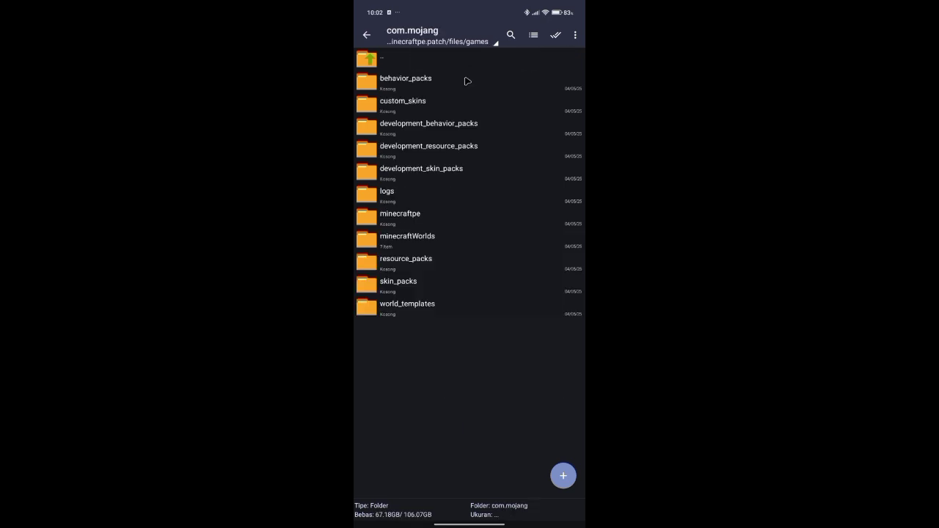
left_click(466, 85)
left_click(458, 61)
left_click(445, 34)
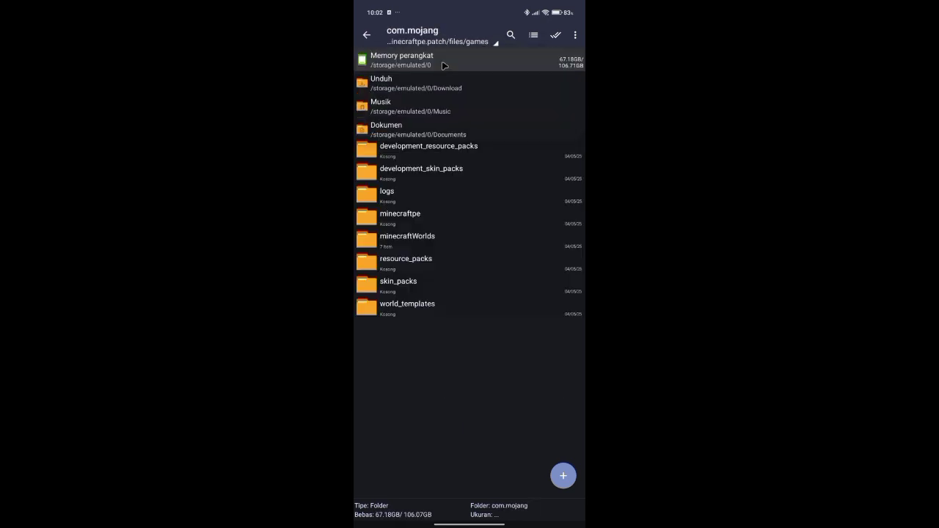
left_click(444, 83)
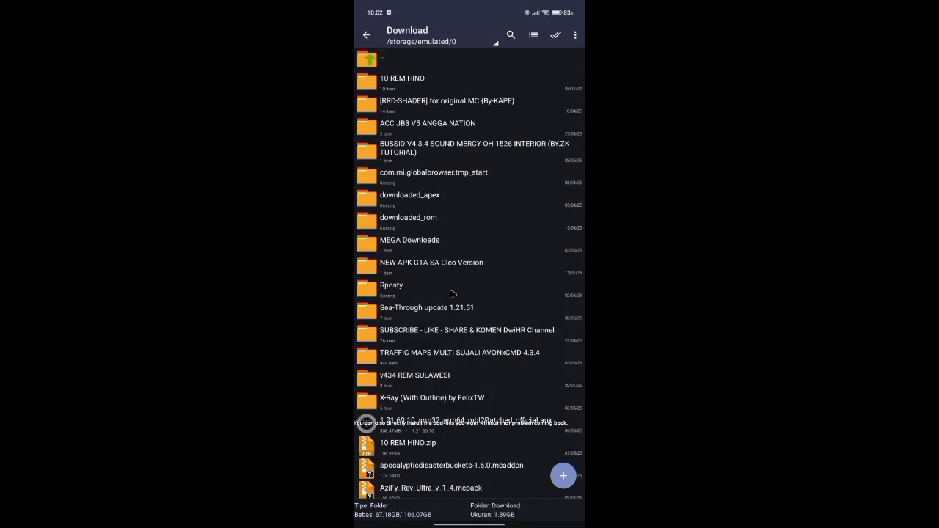
scroll(453, 293, "down", 4)
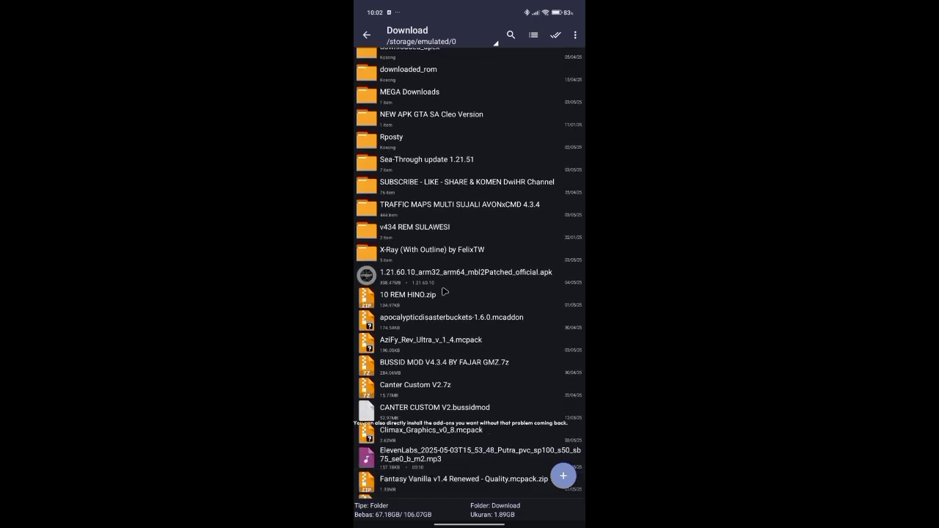
scroll(444, 291, "down", 5)
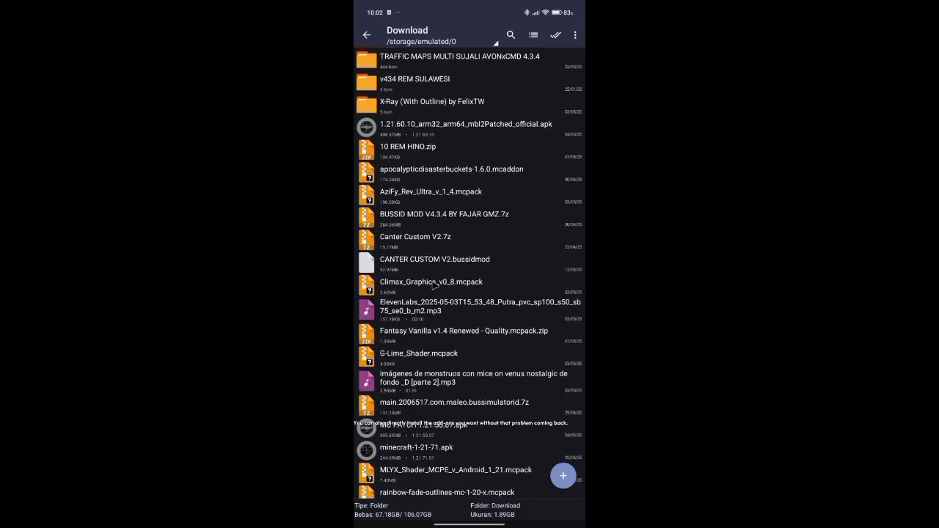